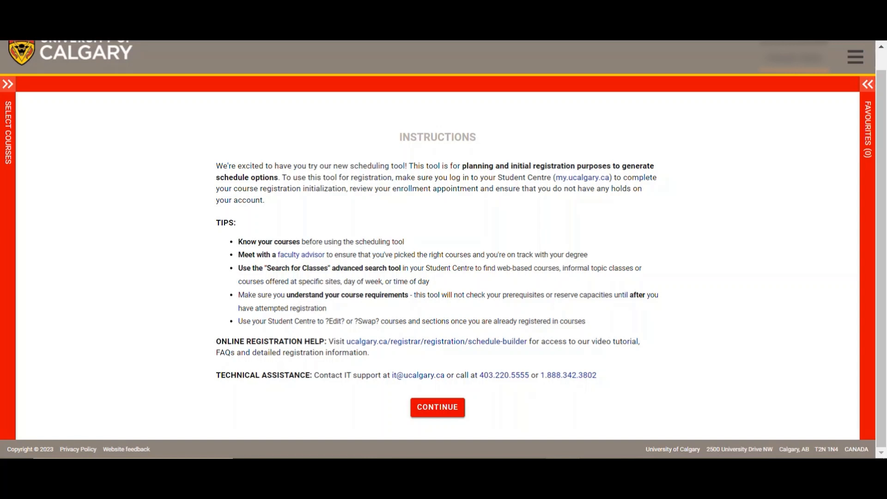
Proceed past the instructions and choose the 2023 Summer term
left_click(457, 418)
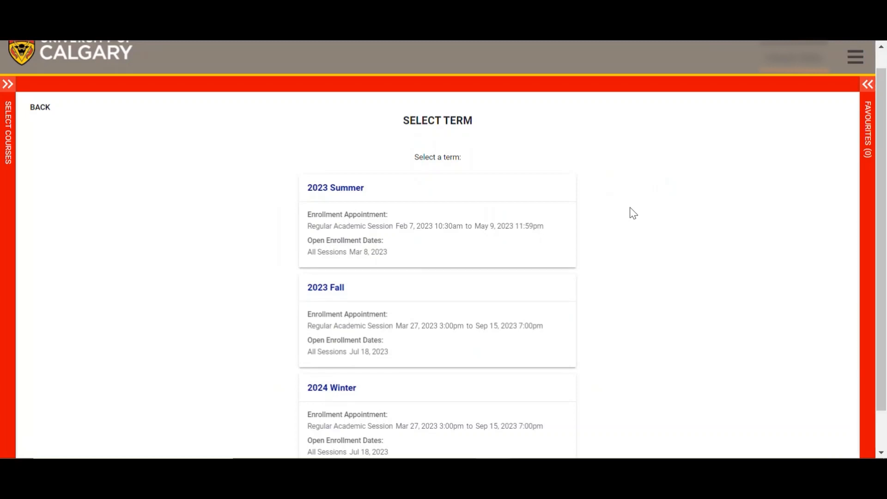
left_click(558, 196)
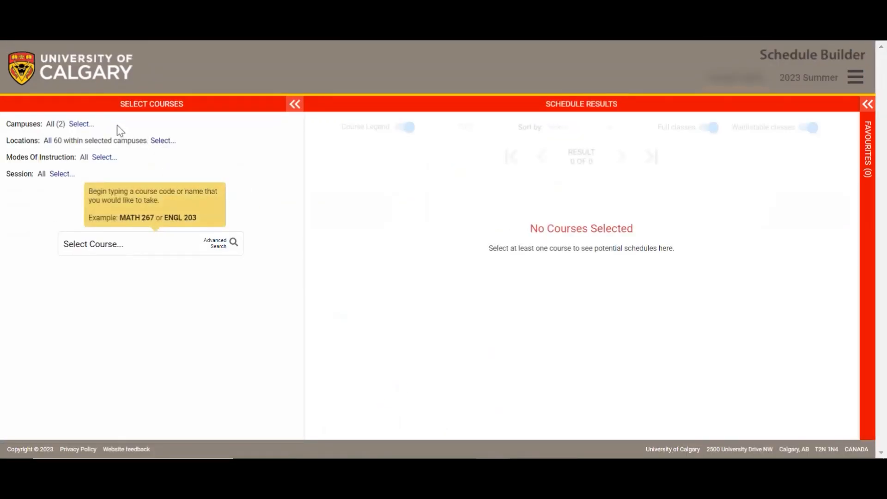
Clear all campuses from the campus filter and reselect University of Calgary and Off-Campus
left_click(82, 123)
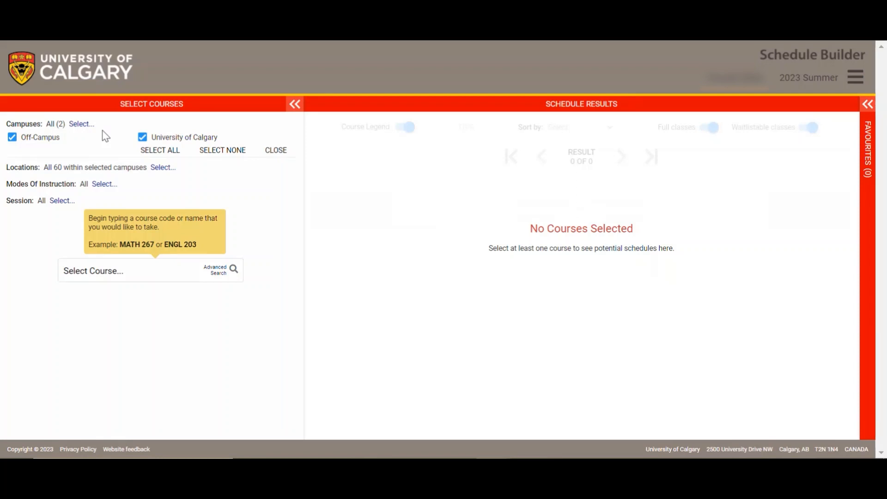
left_click(216, 156)
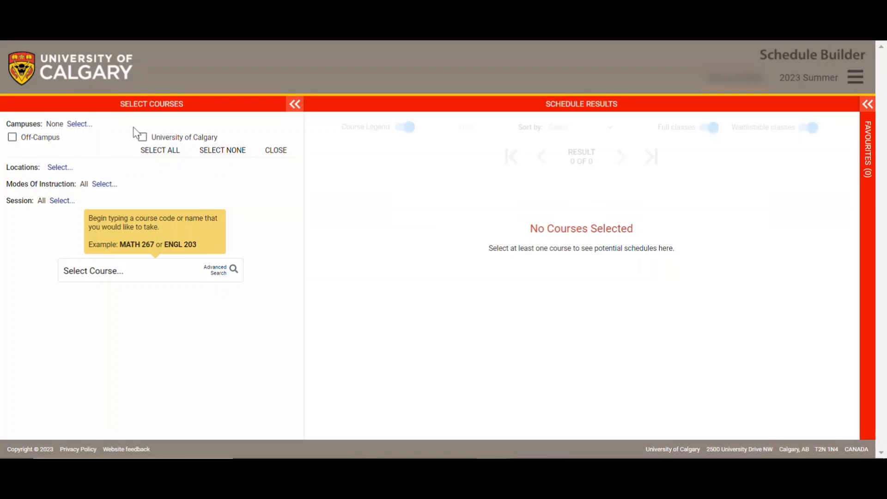
left_click(142, 137)
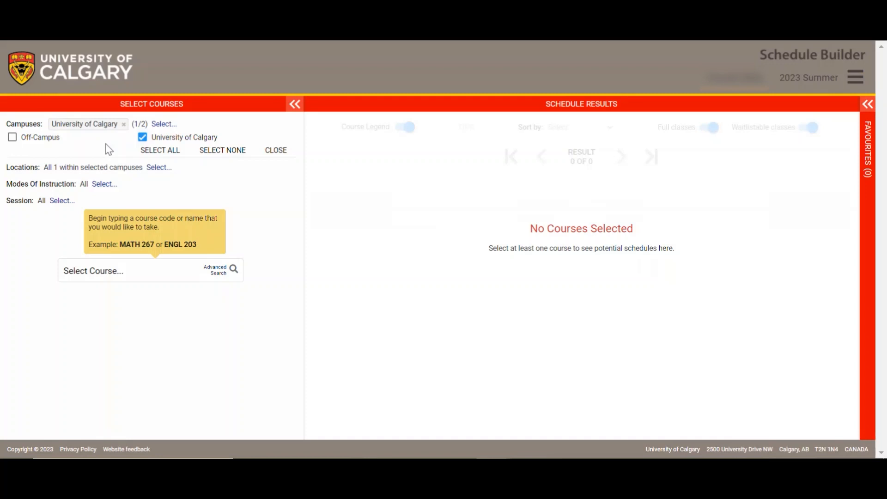
left_click(12, 138)
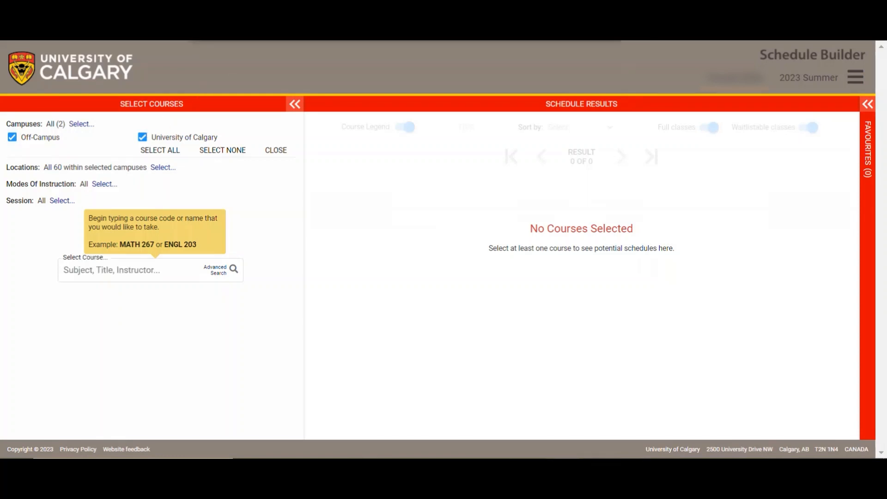
Find ECON 203, Principles of Macroeconomics, and add it to the selected courses
left_click(166, 269)
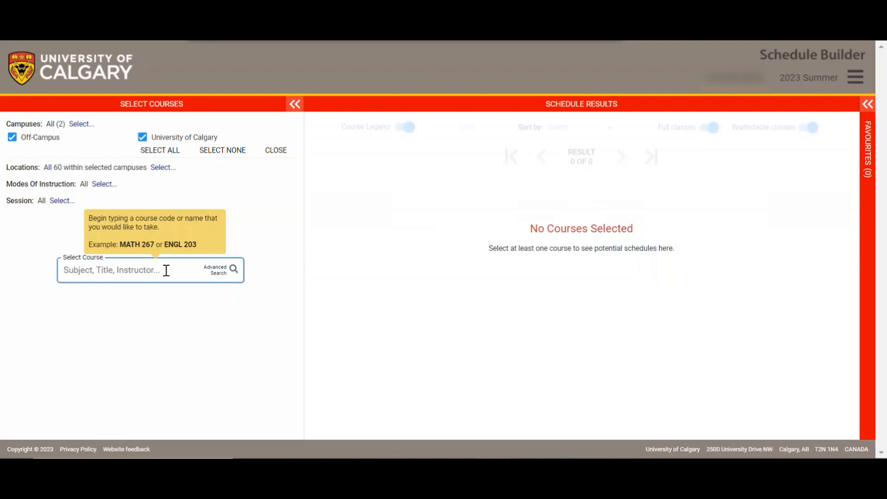
type("ECON 203")
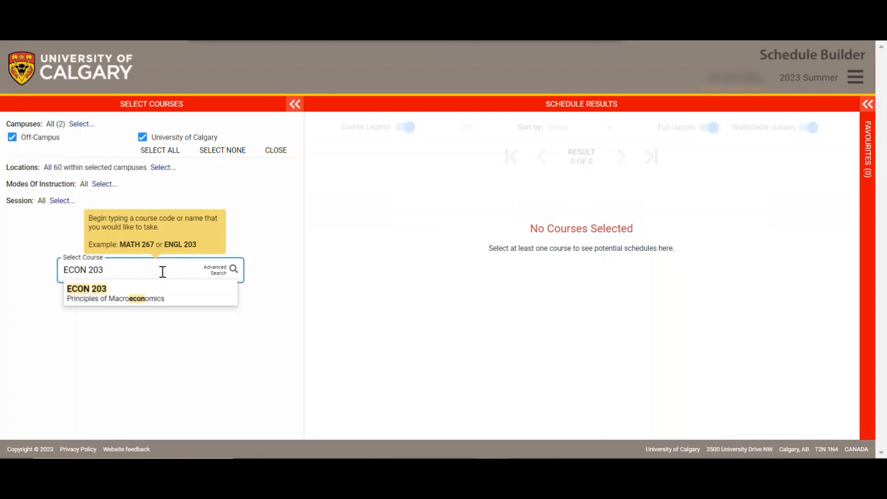
left_click(167, 301)
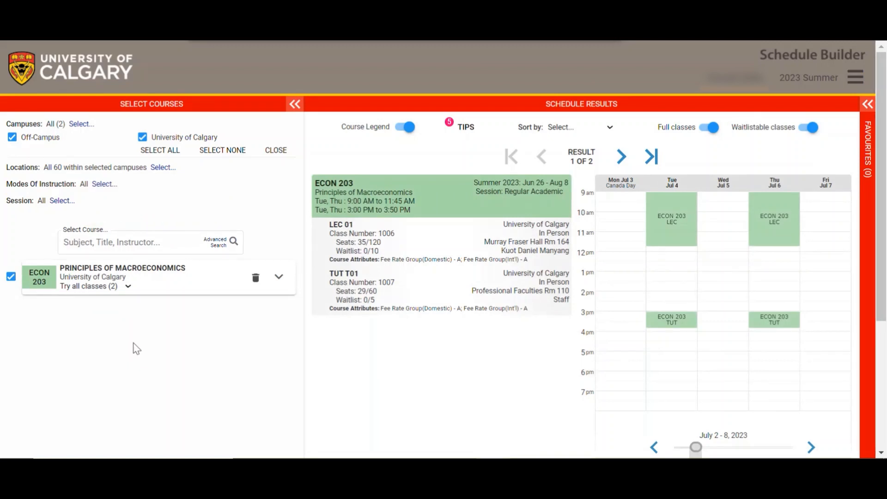
Find MATH 267, University Calculus II, and add it to the selected courses
left_click(154, 239)
key("Caps_Lock")
key("Caps_Lock")
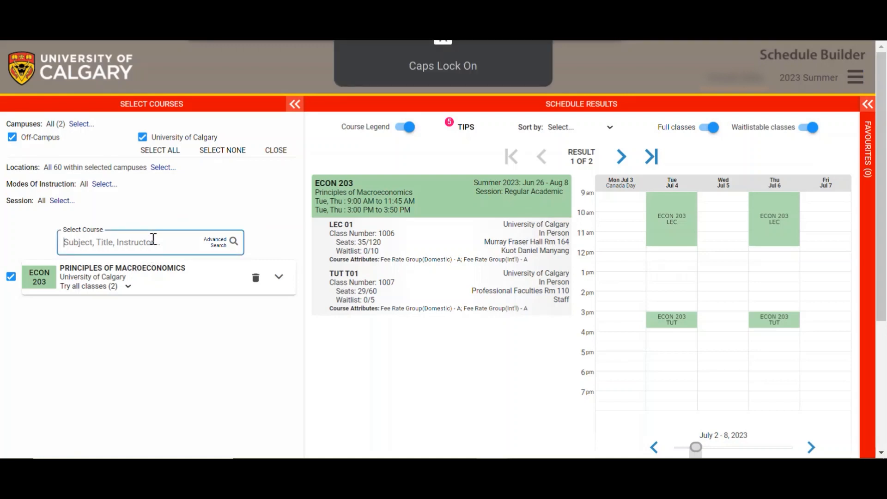
type("MATH 2")
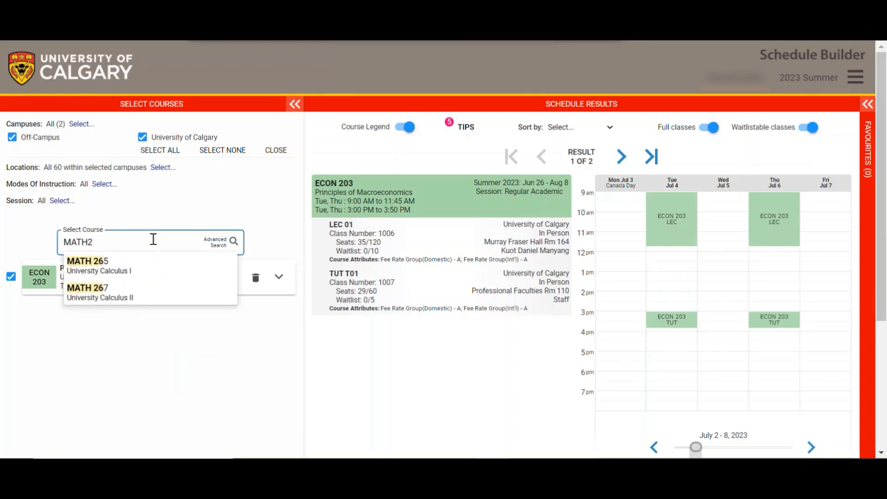
type("67")
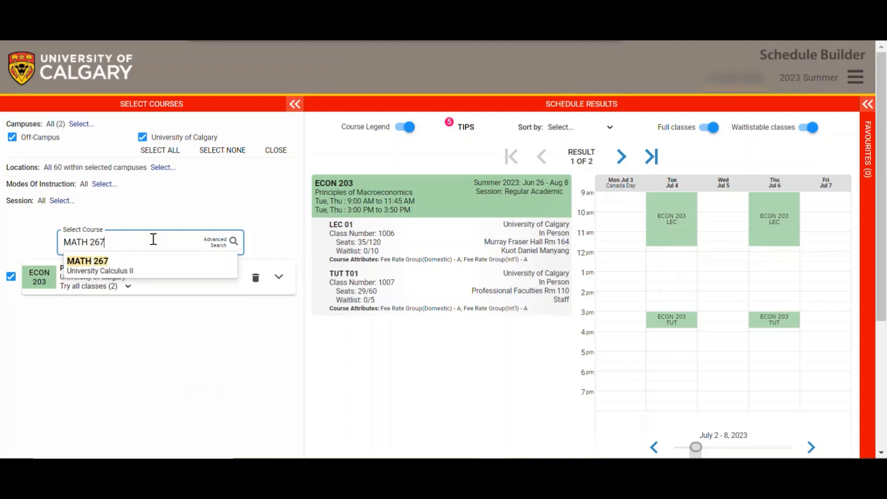
left_click(153, 274)
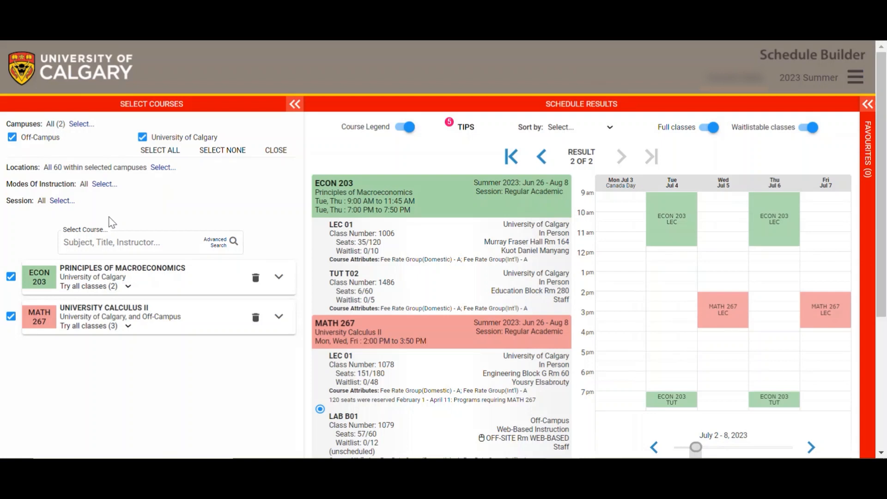
Find POLI 283, Issues & Trends In World Politics, and add it to the selected courses
left_click(130, 241)
key("Caps_Lock")
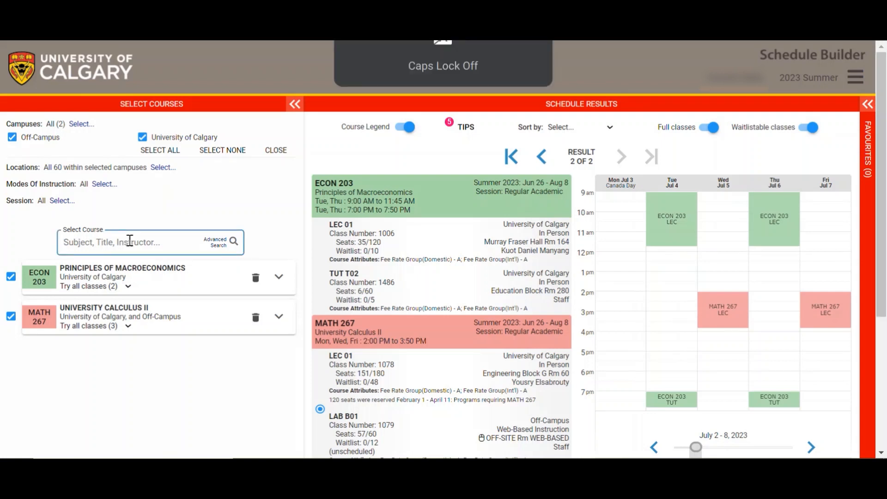
type("po")
key("BackSpace")
key("BackSpace")
key("Caps_Lock")
type("POLI 283")
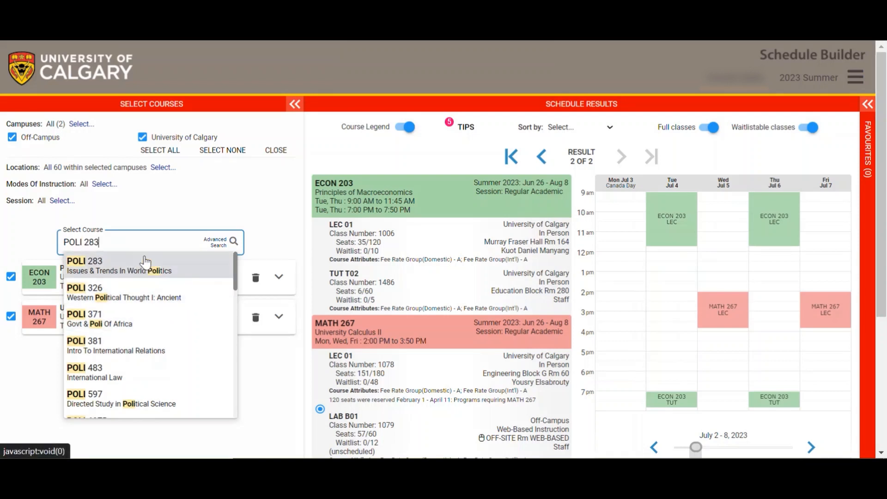
left_click(167, 277)
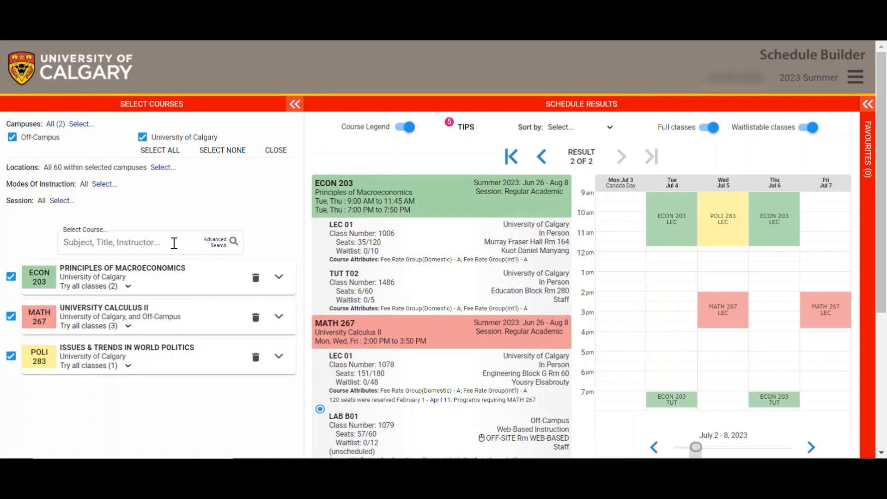
Look through the RELS courses and add RELS 201, Jews, Christians and Muslims, to the selected courses
left_click(174, 243)
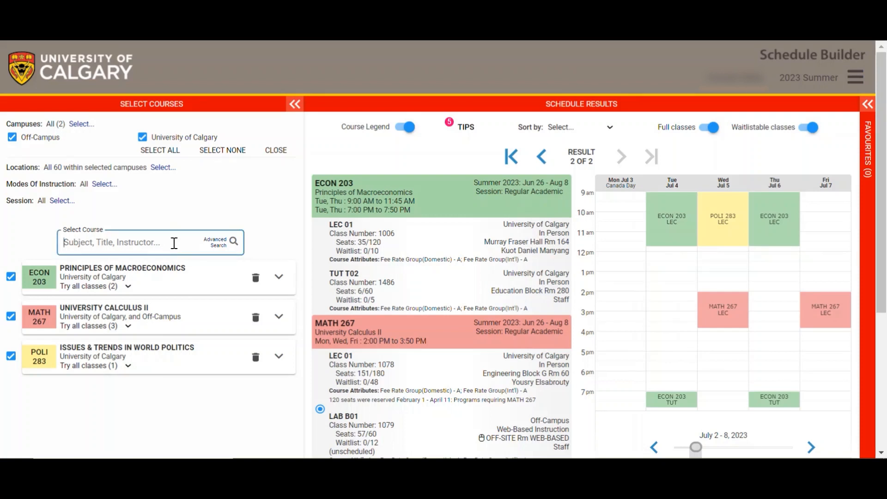
key("Caps_Lock")
key("Caps_Lock")
type("RELS")
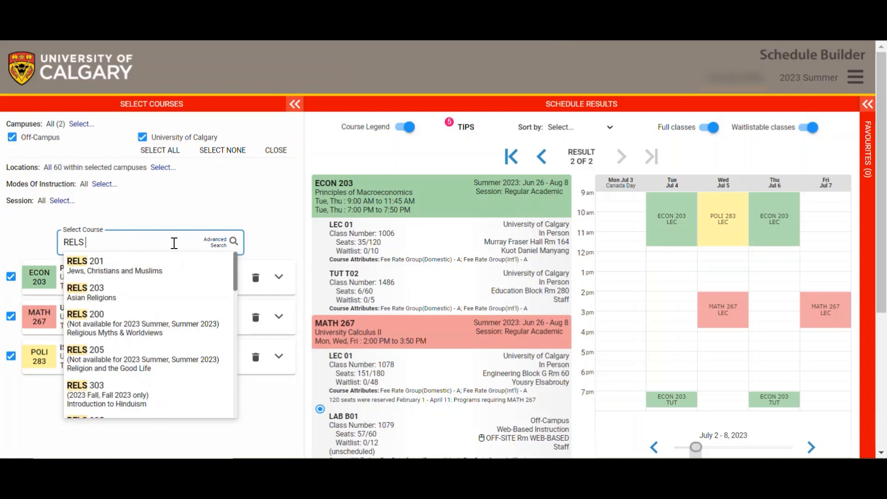
type(" 200")
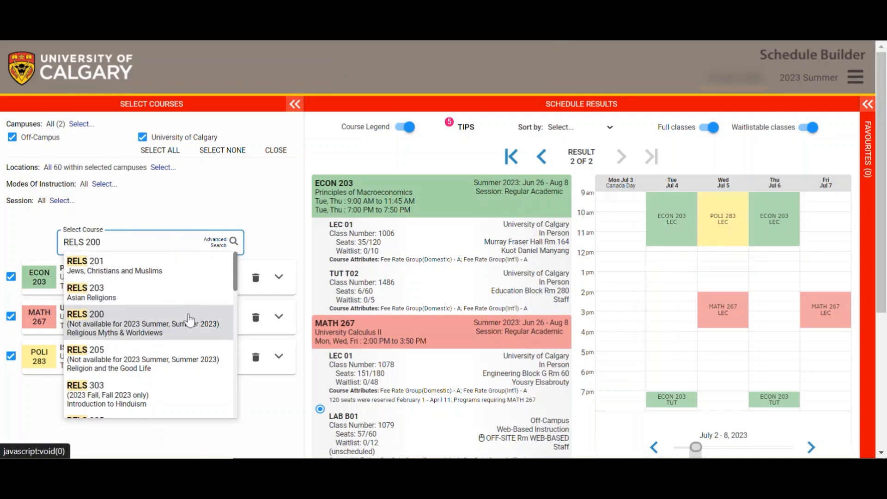
key("BackSpace")
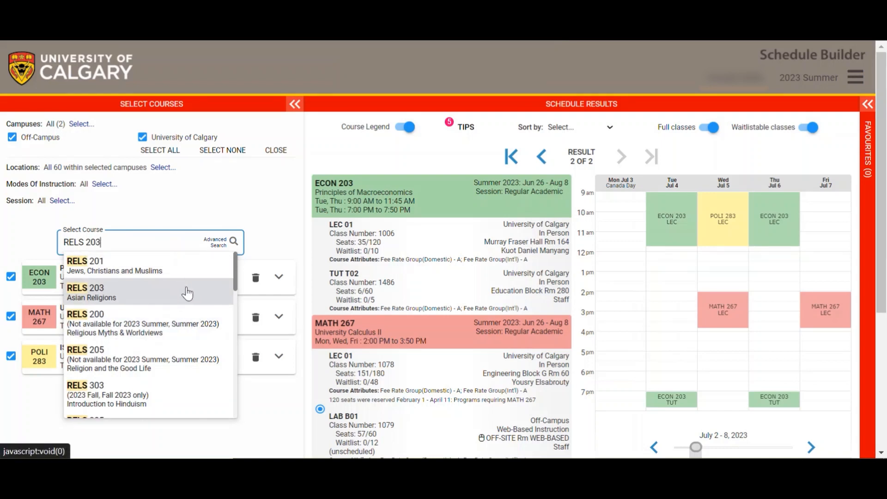
type("5")
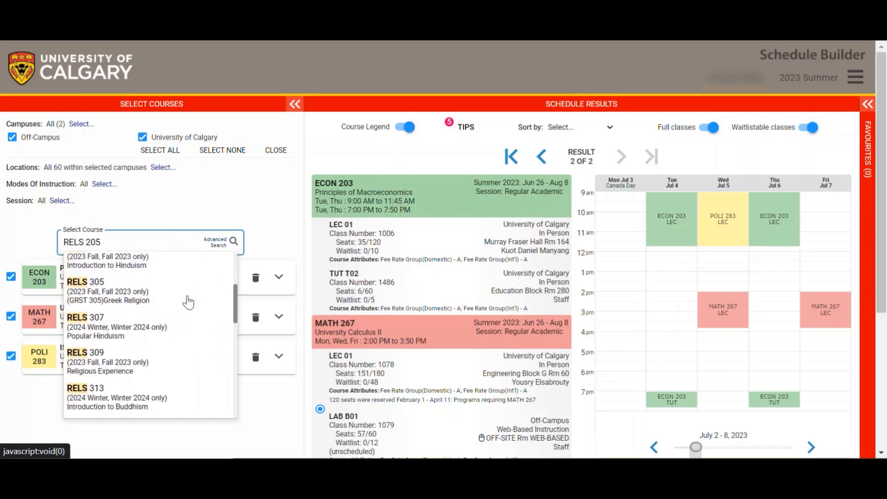
key("BackSpace")
type("3")
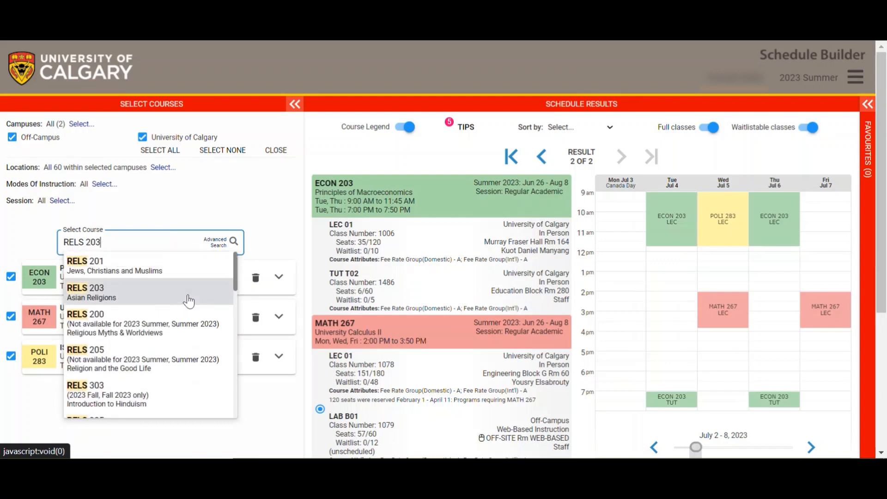
key("BackSpace")
type("1")
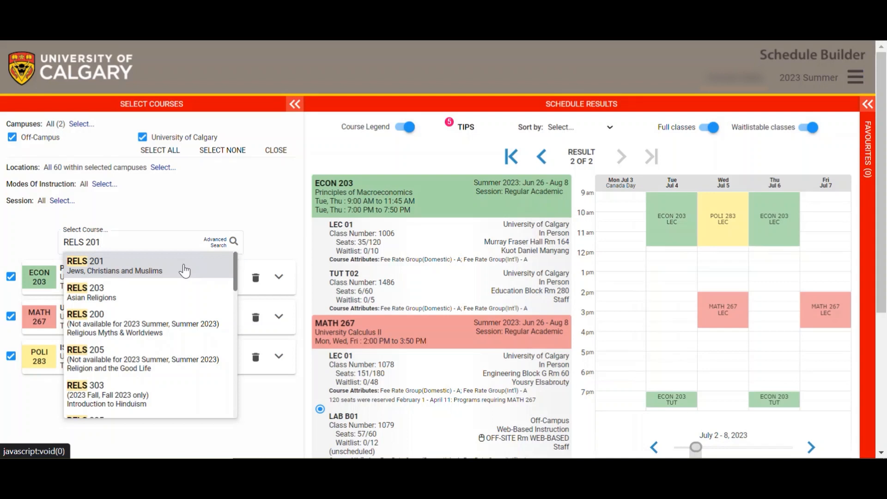
left_click(184, 271)
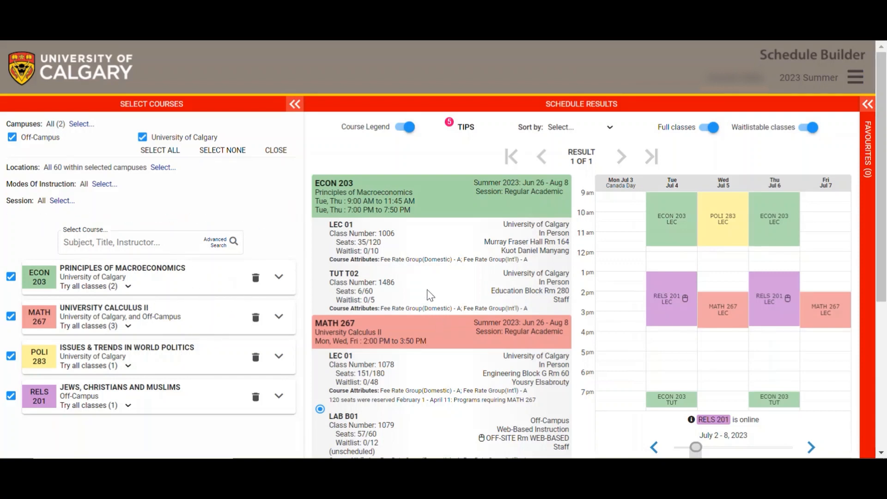
scroll(432, 310, "down", 3)
scroll(430, 289, "down", 3)
scroll(444, 265, "up", 3)
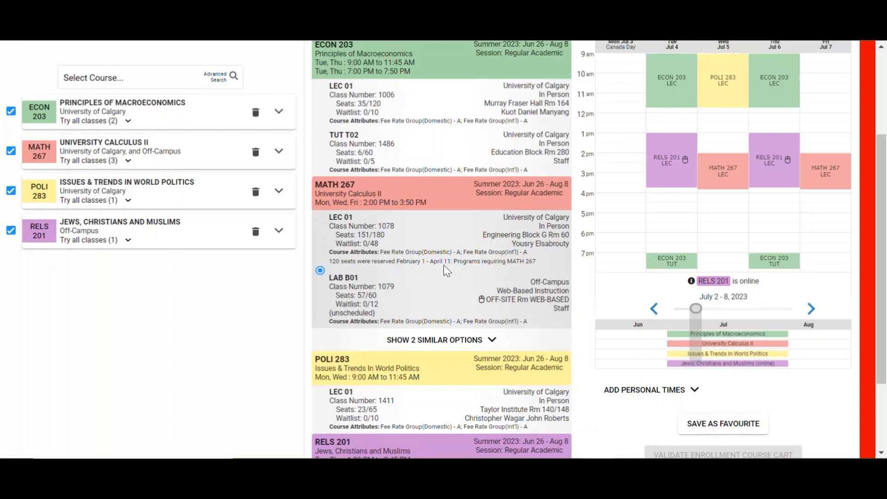
scroll(444, 265, "up", 3)
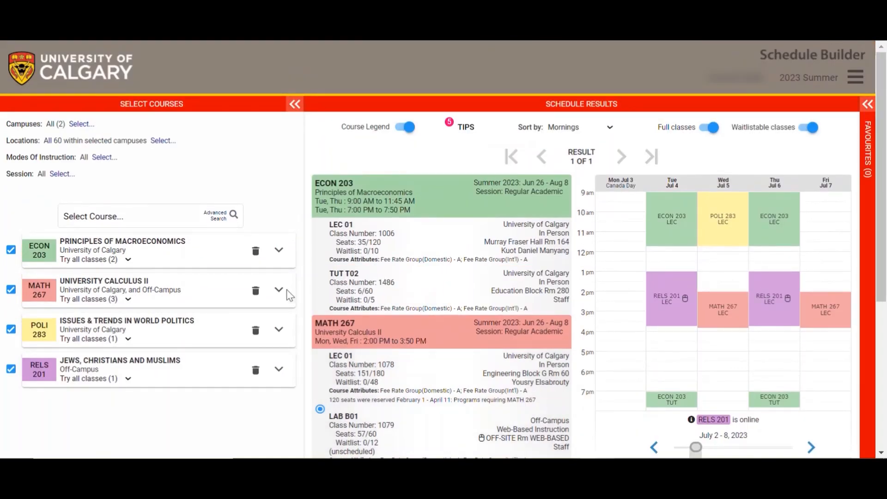
Run an advanced course search for Undergraduate Programs in the Faculty of Science with the Non-Standard period
left_click(225, 222)
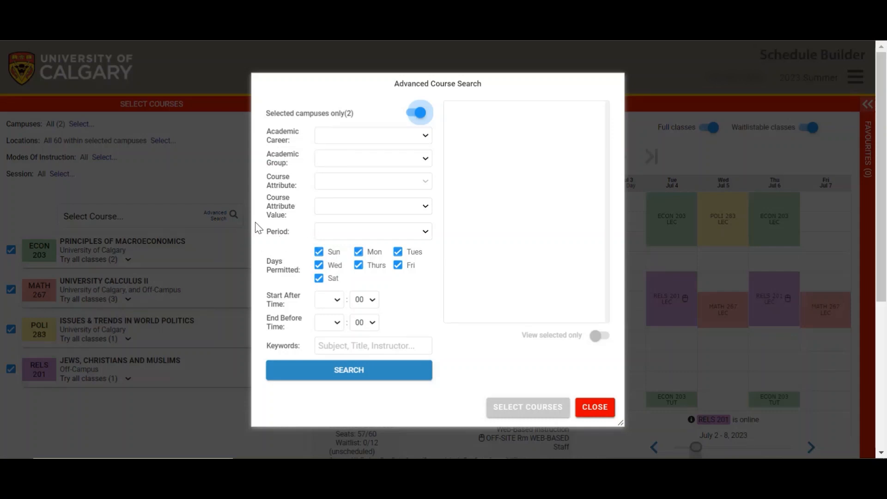
left_click(365, 144)
left_click(368, 177)
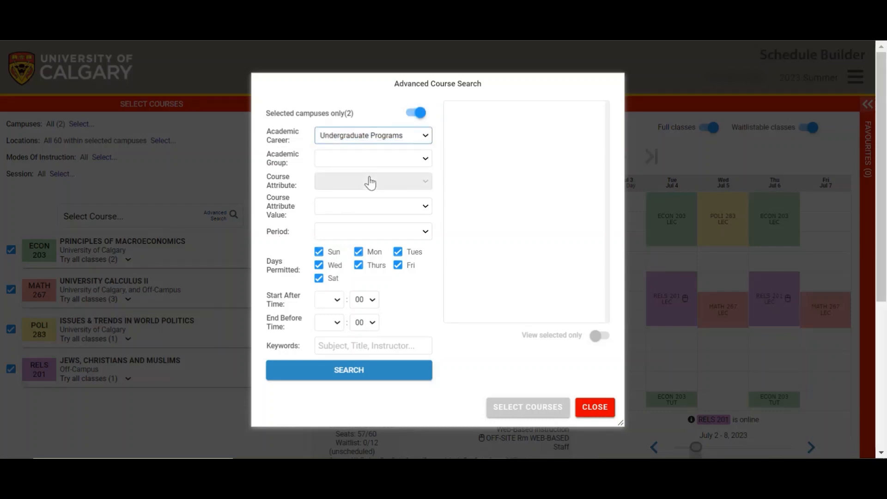
left_click(384, 159)
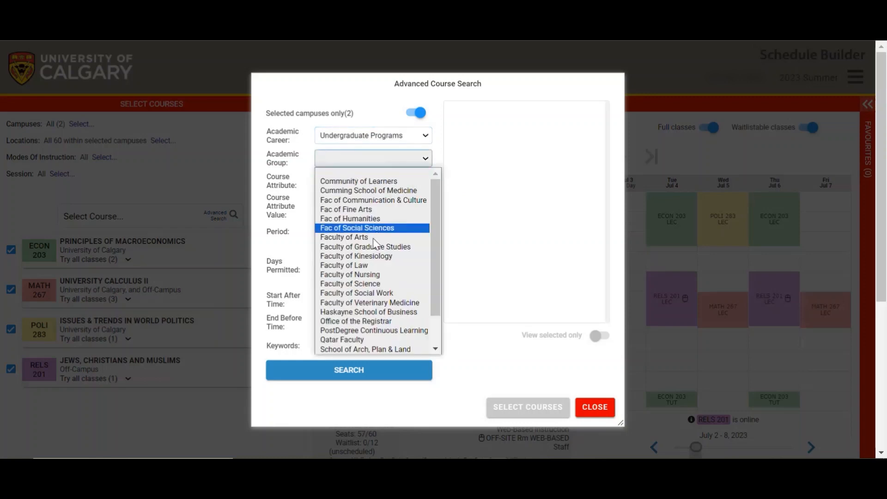
left_click(368, 284)
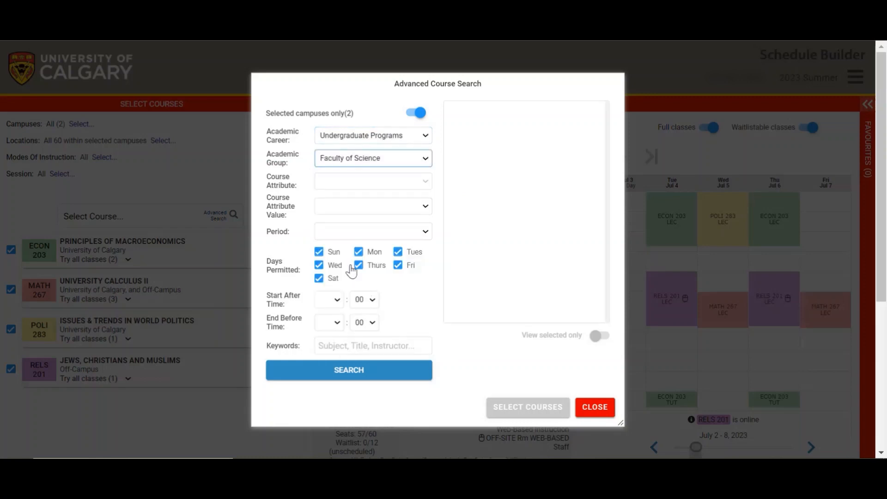
left_click(318, 235)
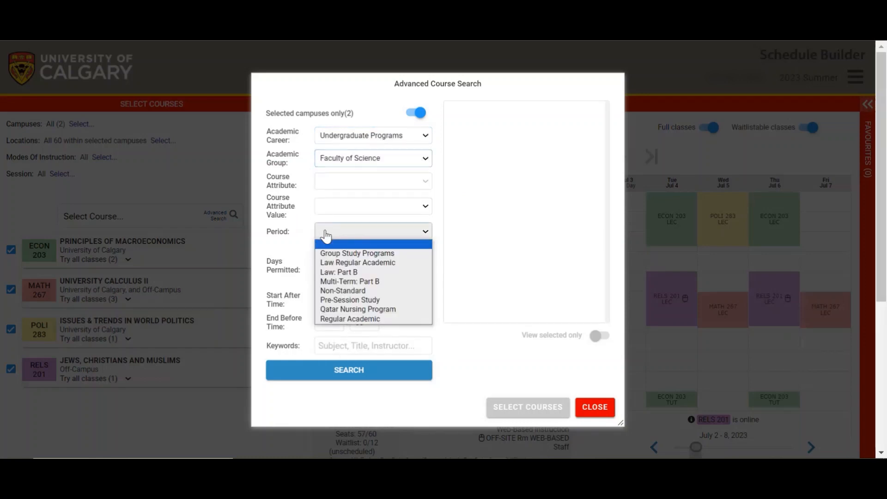
left_click(342, 290)
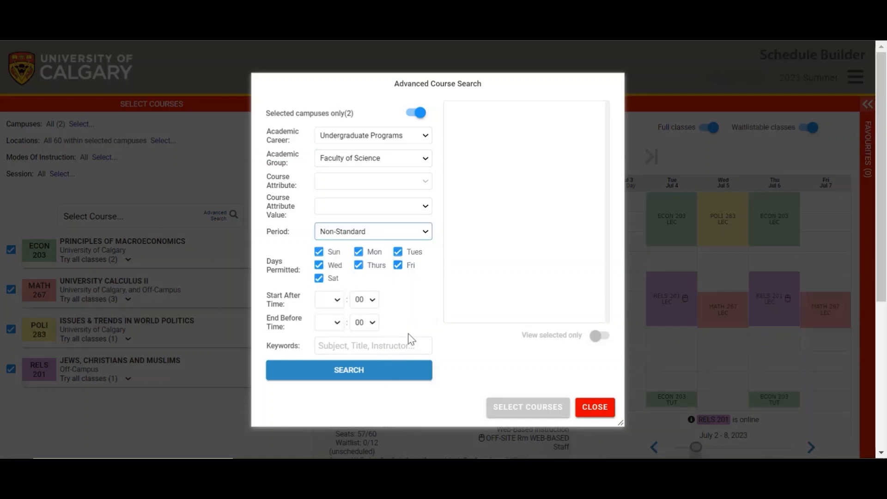
left_click(395, 373)
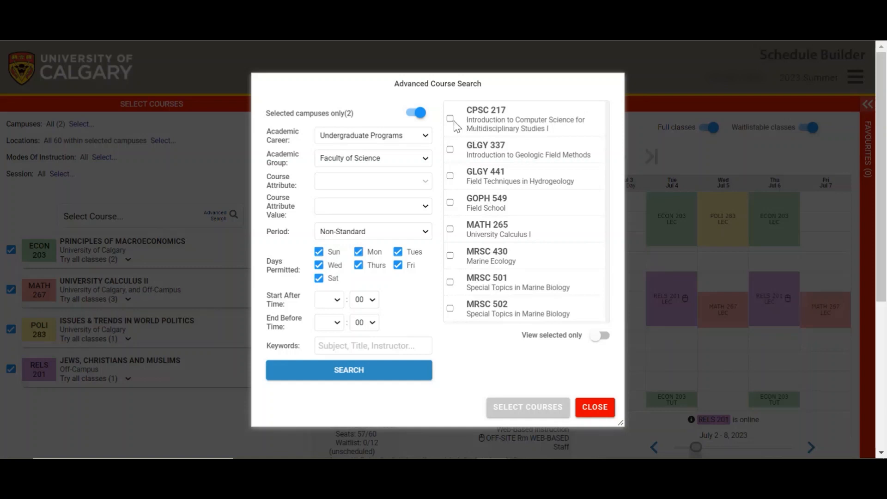
Mark CPSC 217, GLGY 337, GLGY 441 and MATH 265 in the advanced search results
left_click(451, 150)
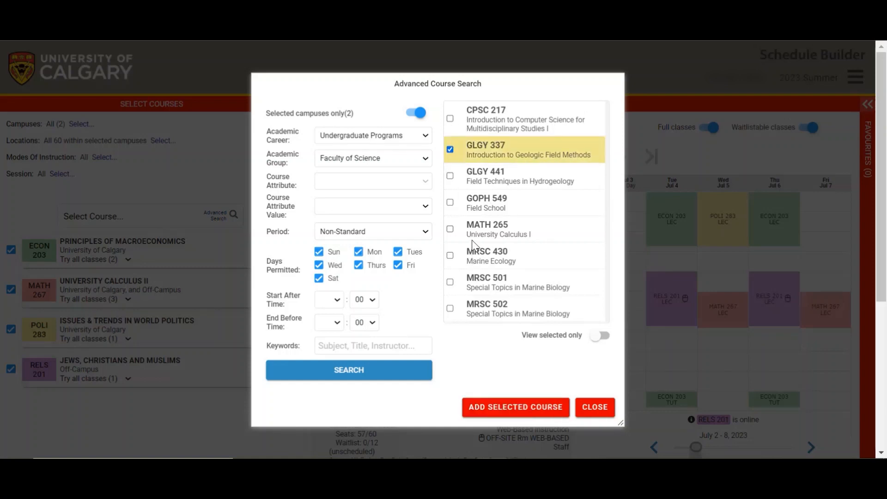
left_click(450, 229)
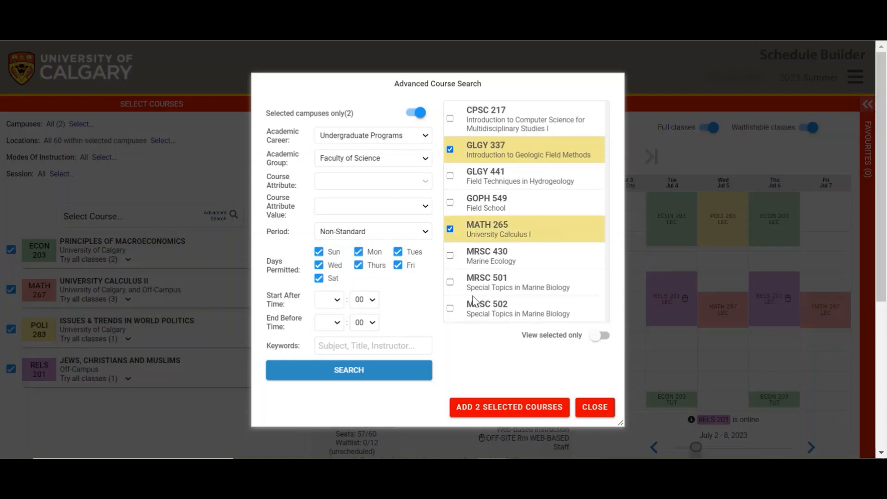
scroll(474, 289, "down", 1)
scroll(475, 289, "down", 4)
scroll(476, 232, "up", 5)
left_click(451, 118)
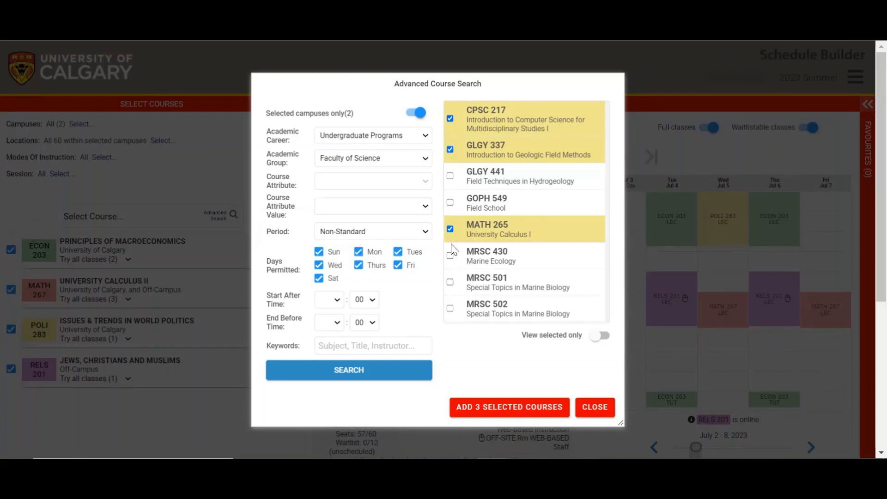
left_click(451, 177)
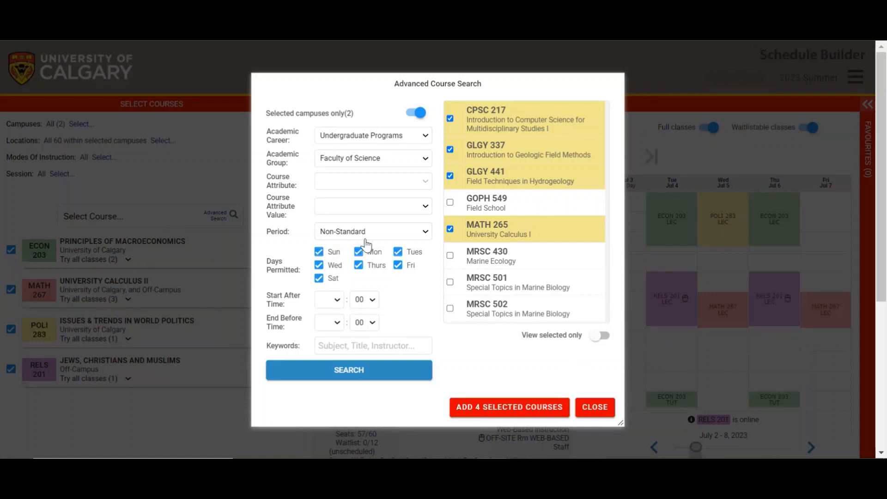
Unmark the four chosen courses in the advanced search results
left_click(450, 119)
left_click(451, 149)
left_click(450, 176)
left_click(450, 228)
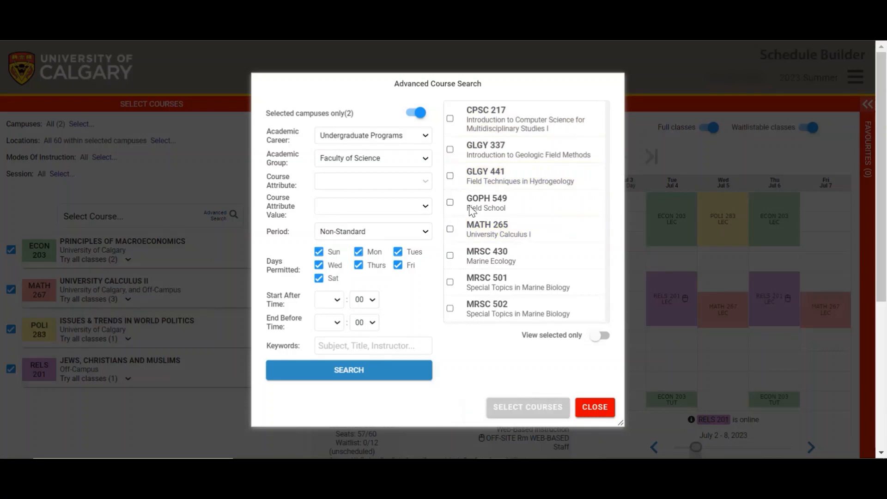
Clear the academic career and academic group filters and close the advanced course search
left_click(331, 136)
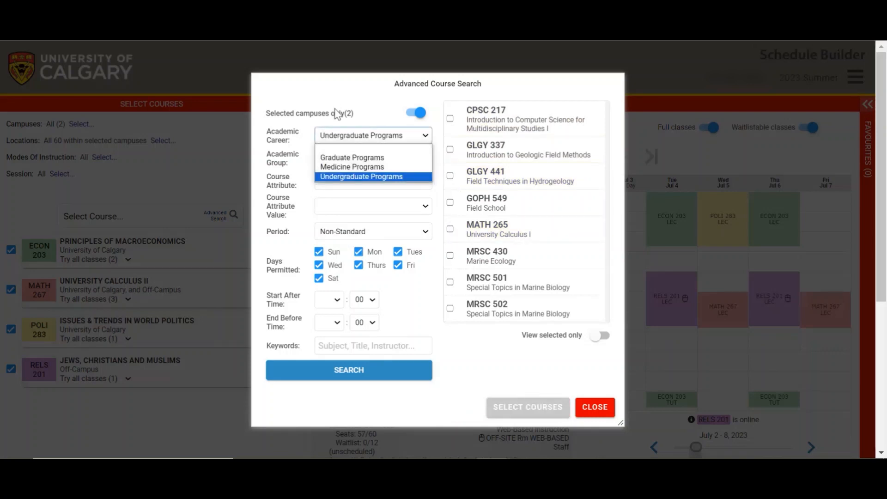
left_click(363, 148)
left_click(390, 159)
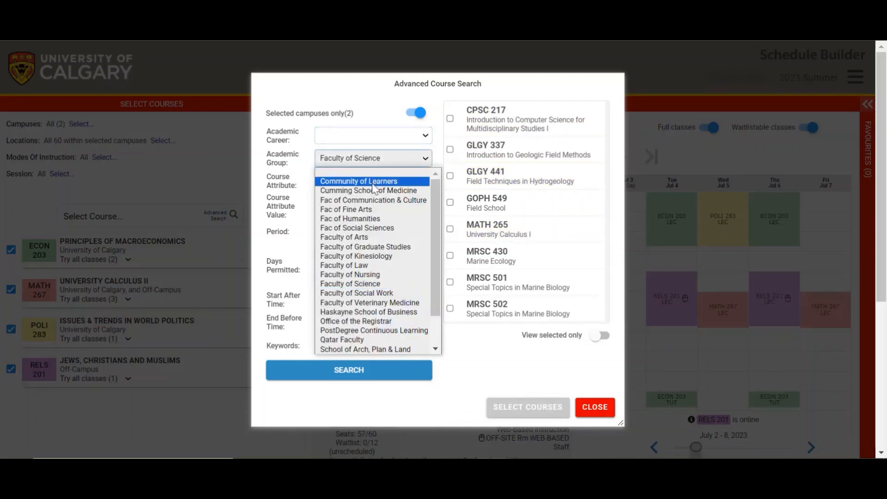
left_click(373, 181)
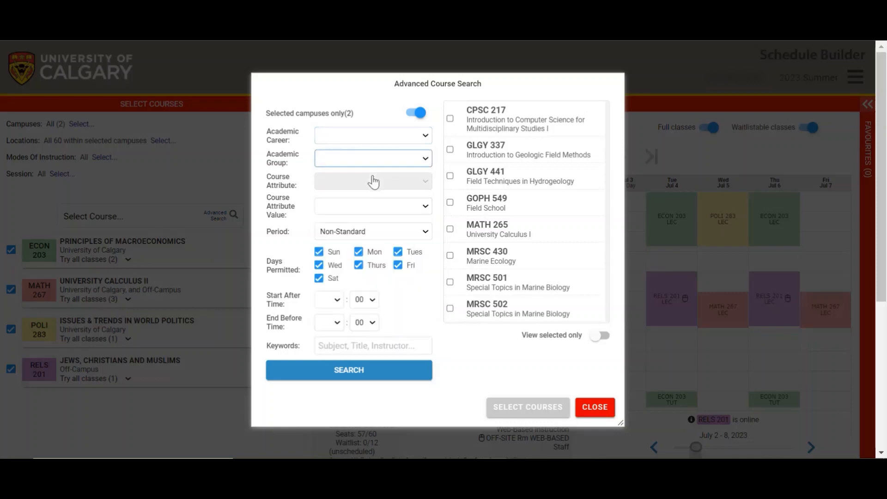
left_click(372, 233)
left_click(364, 243)
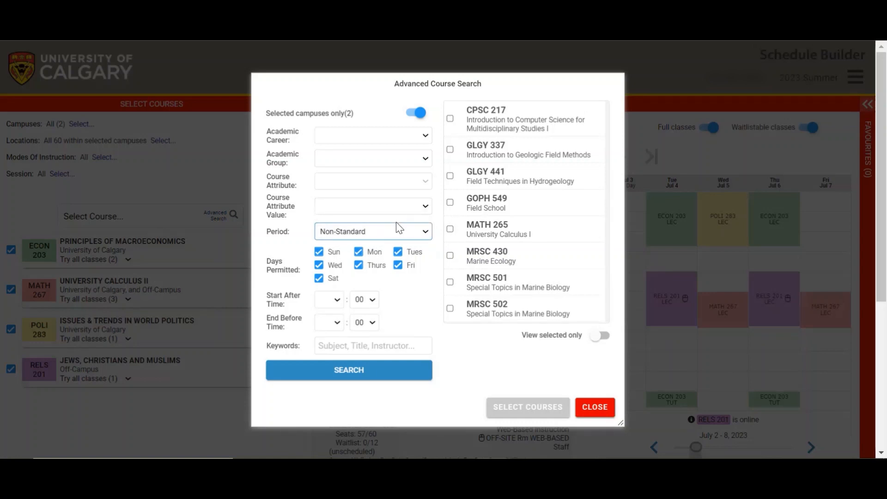
left_click(595, 407)
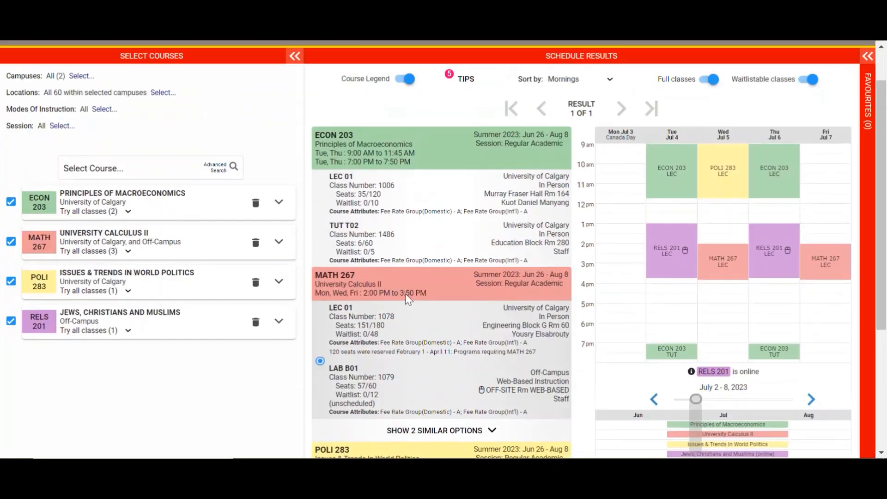
Run an advanced search for Non-Standard Undergraduate Programs courses in the Faculty of Science with the No Pre-Requisite attribute, and close the search
scroll(299, 276, "down", 2)
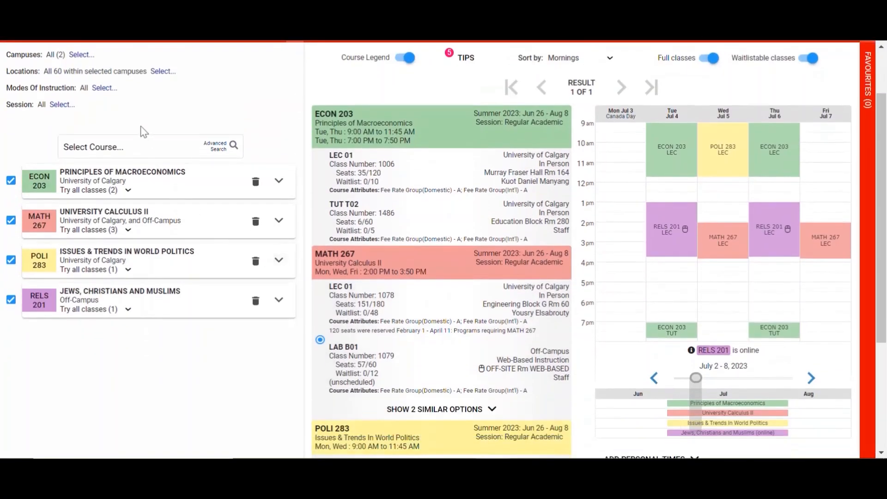
left_click(231, 150)
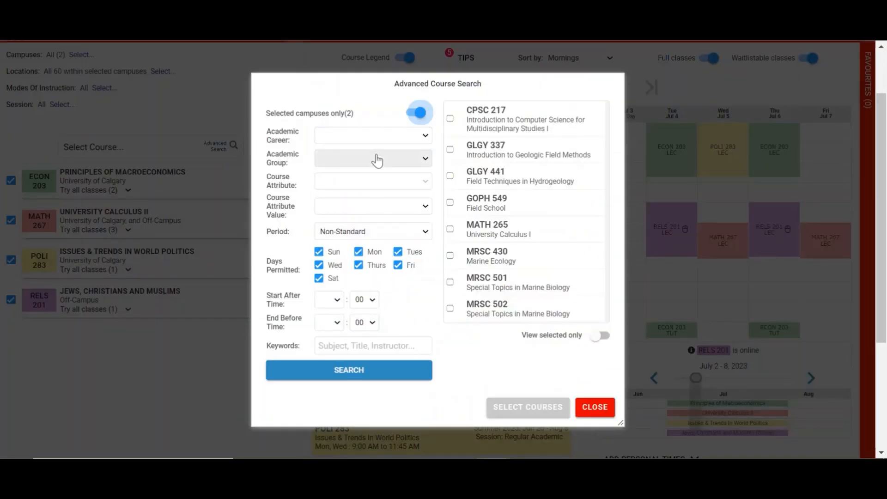
left_click(374, 141)
left_click(386, 177)
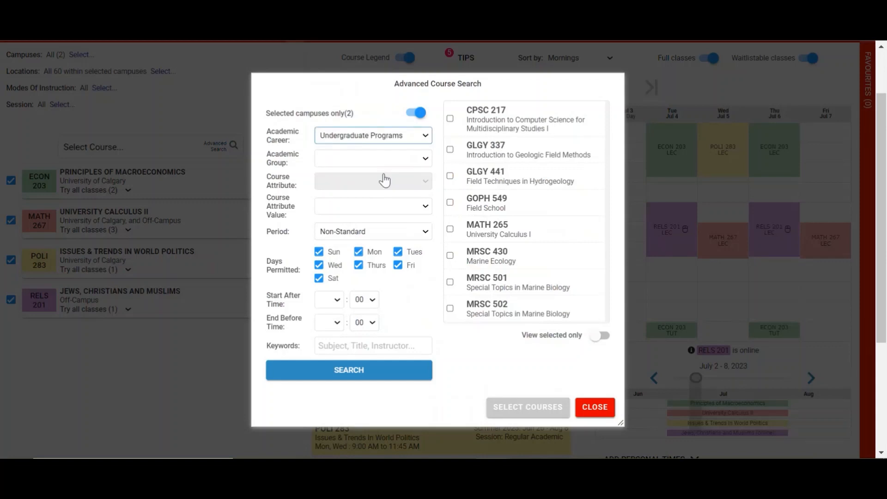
left_click(388, 166)
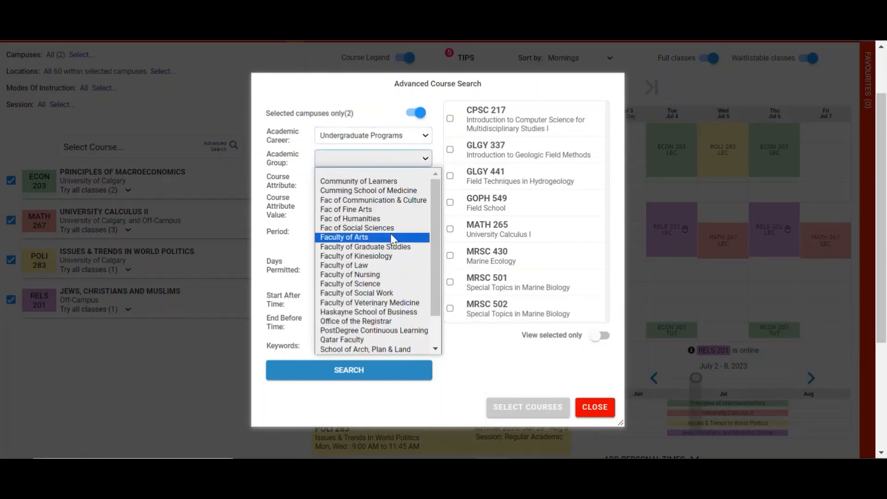
scroll(397, 269, "down", 2)
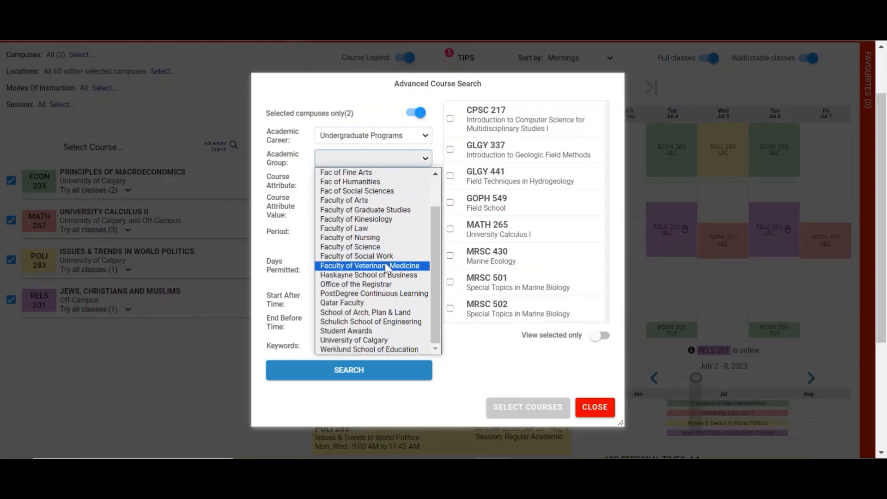
left_click(385, 250)
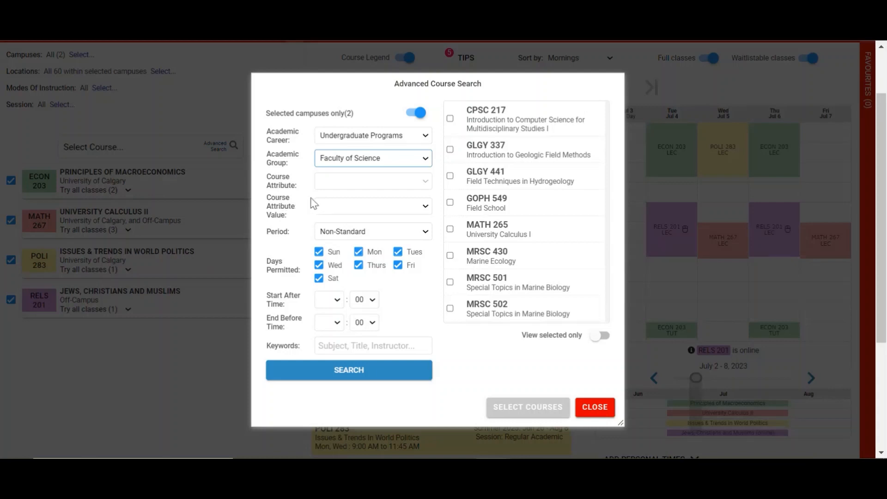
left_click(368, 187)
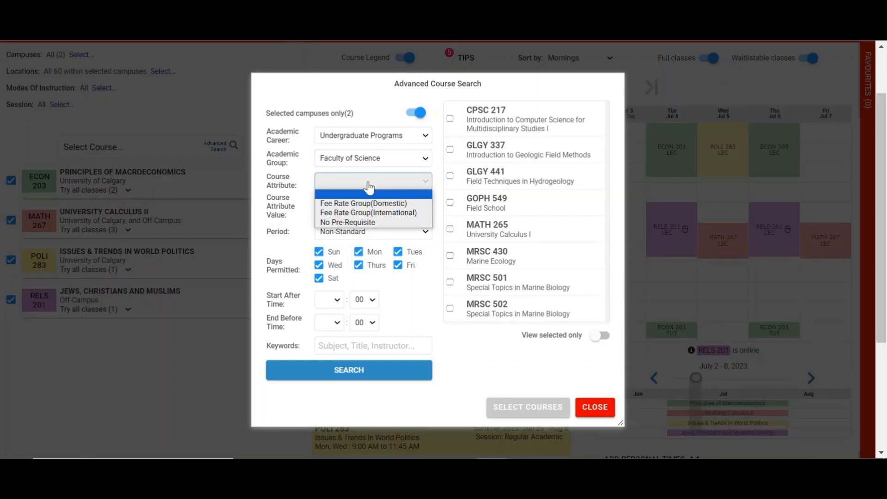
left_click(371, 223)
left_click(399, 374)
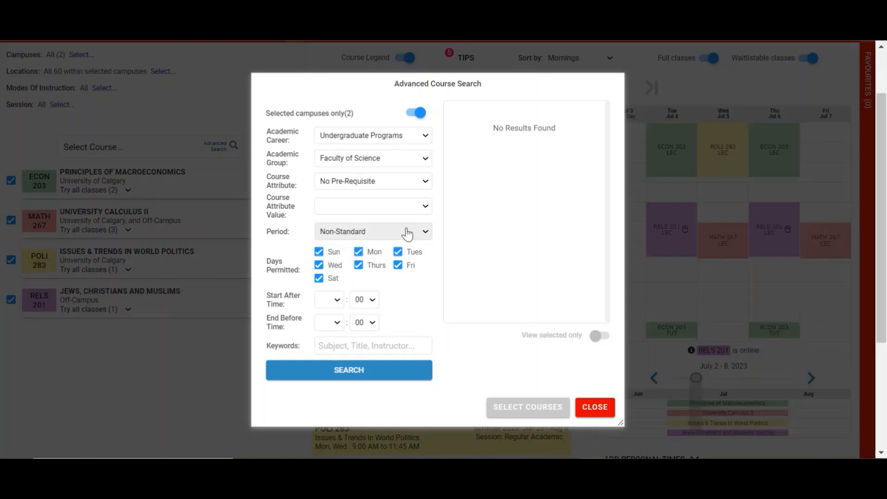
left_click(592, 410)
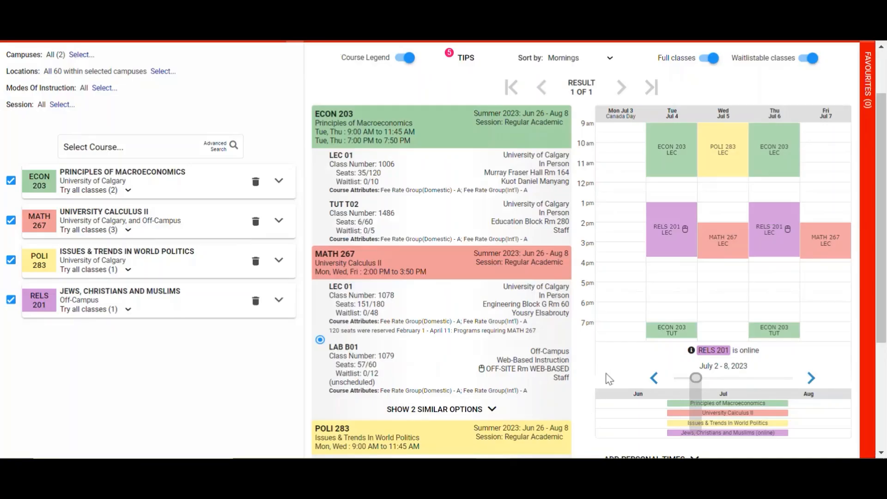
Remove ECON 203 from the selected courses and add MATH 265, University Calculus I
left_click(255, 183)
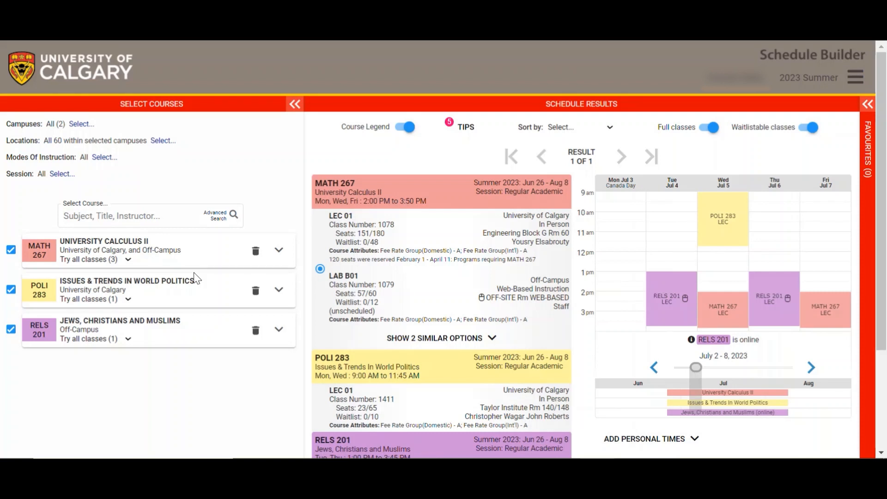
left_click(162, 216)
type("MA")
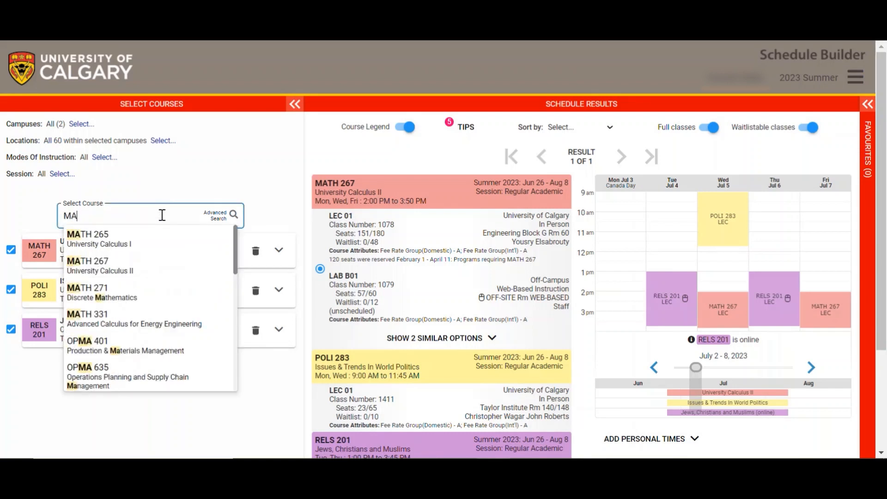
type("TH 265")
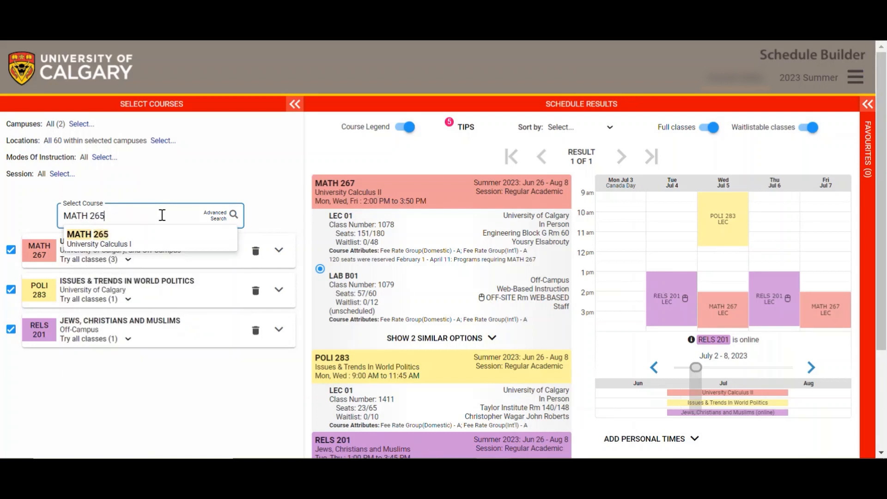
key("Return")
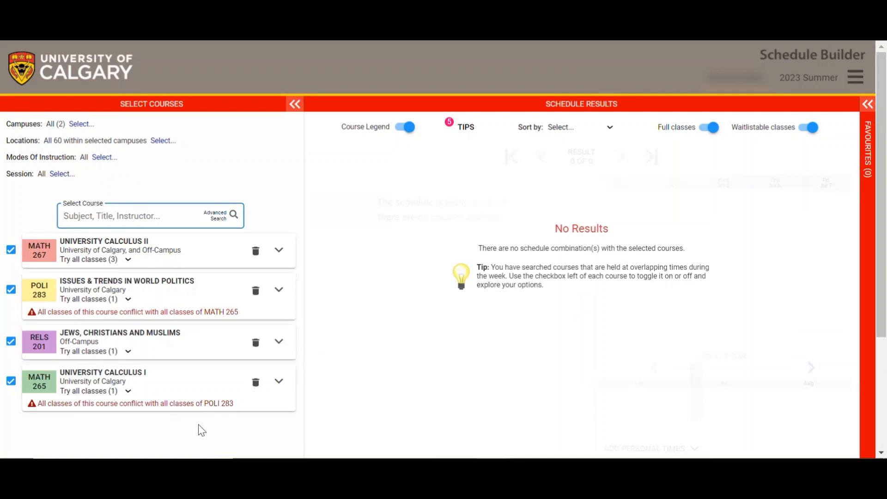
Expand the MATH 265 details and review its description, prerequisites, antirequisites, classes and course attributes
scroll(198, 424, "down", 2)
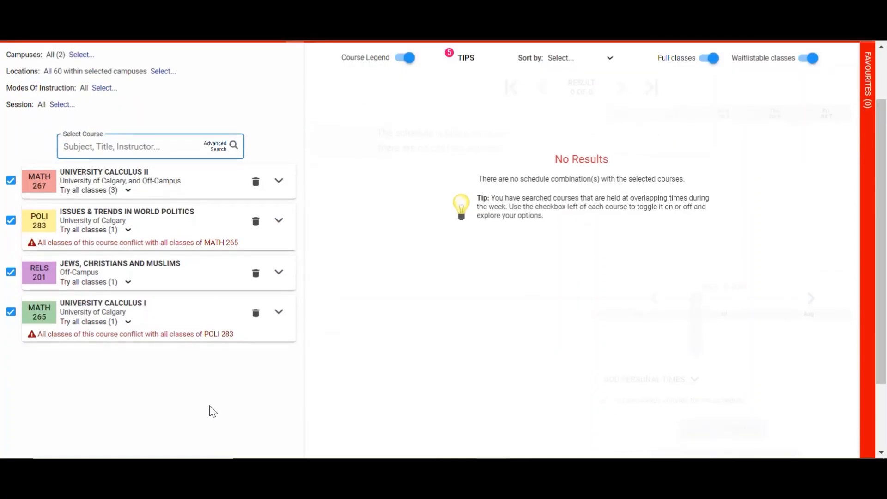
left_click(279, 312)
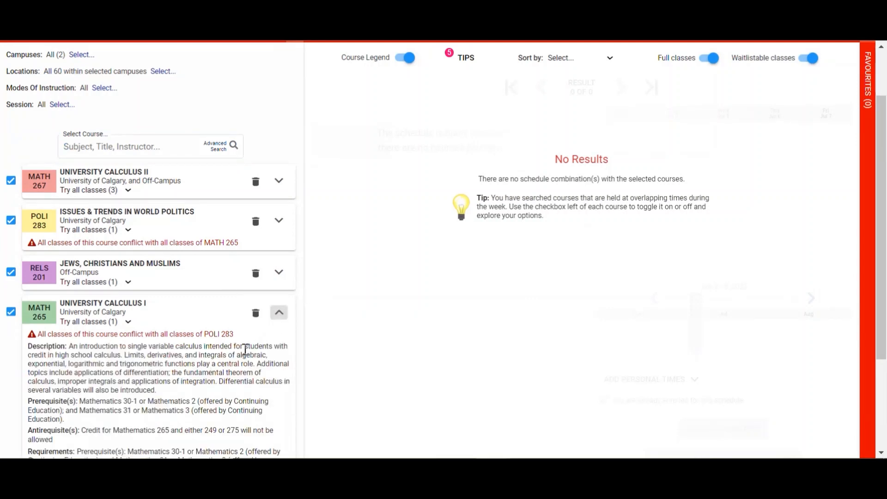
scroll(242, 349, "down", 3)
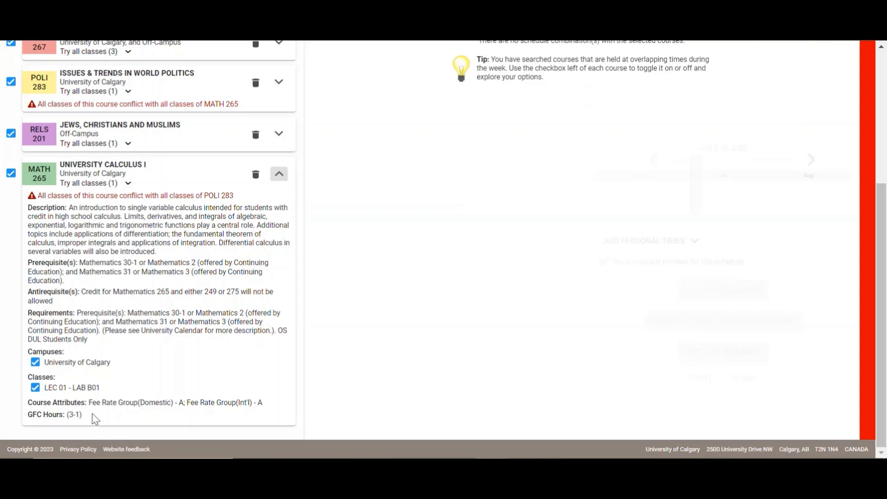
scroll(101, 303, "up", 2)
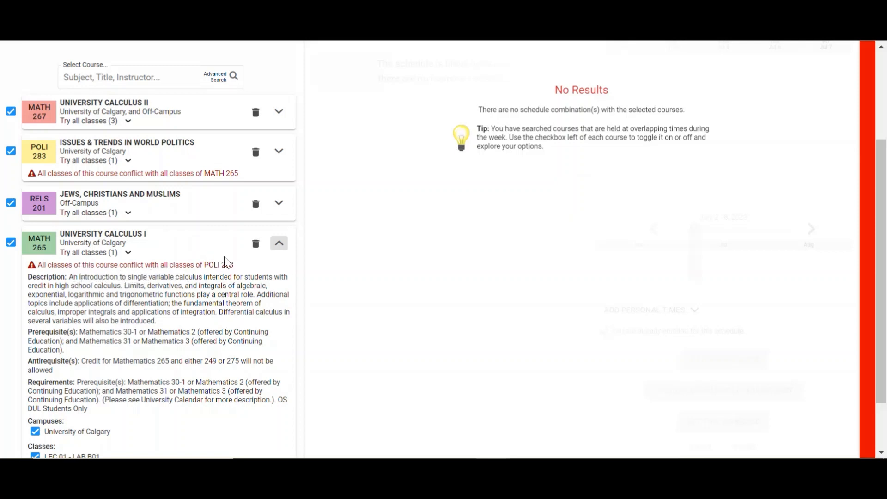
scroll(237, 262, "up", 2)
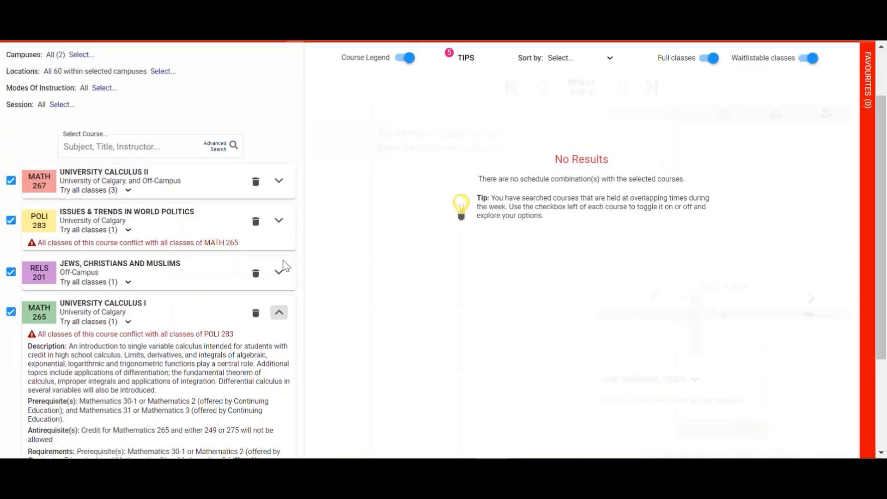
scroll(282, 265, "down", 2)
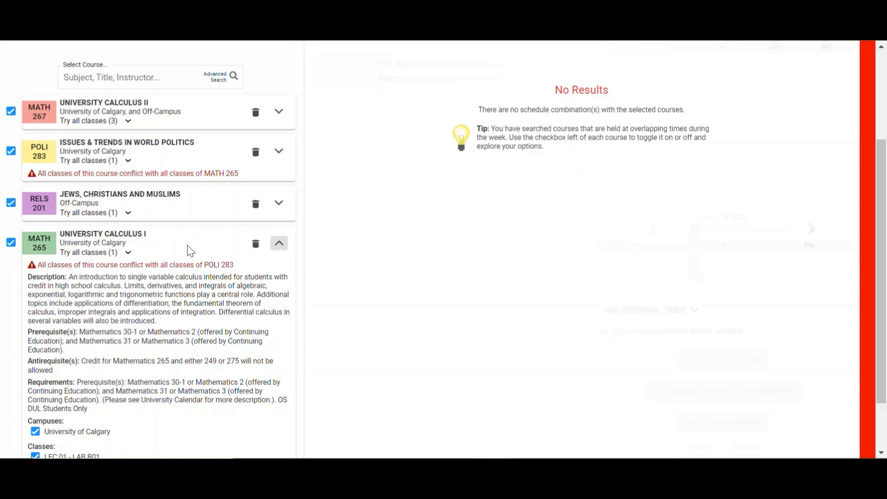
Read the schedule tips on Personal Times, Pinning and Browse, and close them
scroll(417, 238, "up", 3)
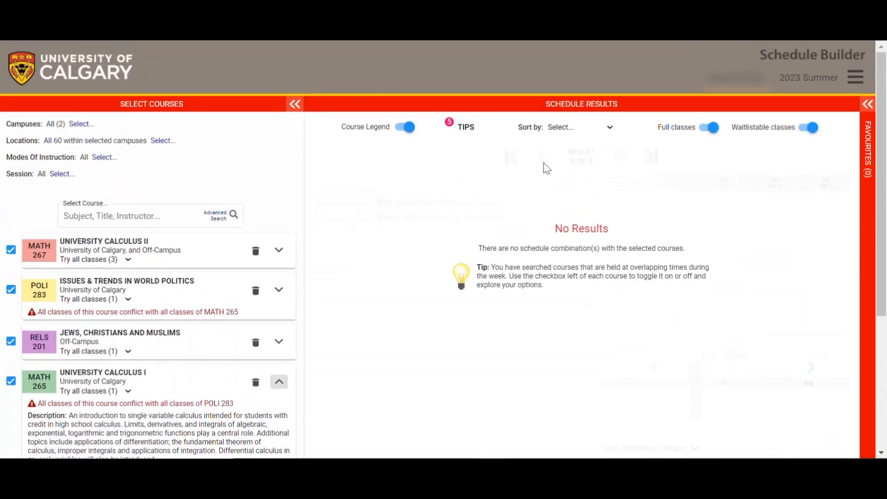
left_click(471, 133)
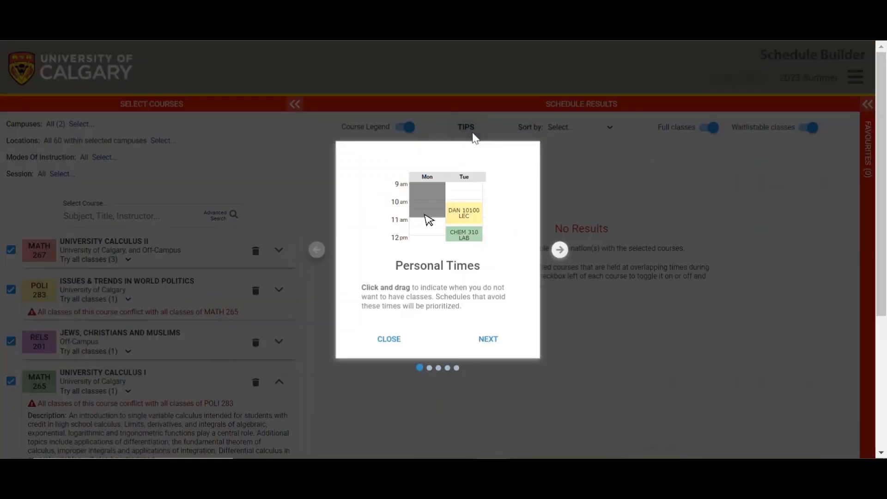
left_click(558, 254)
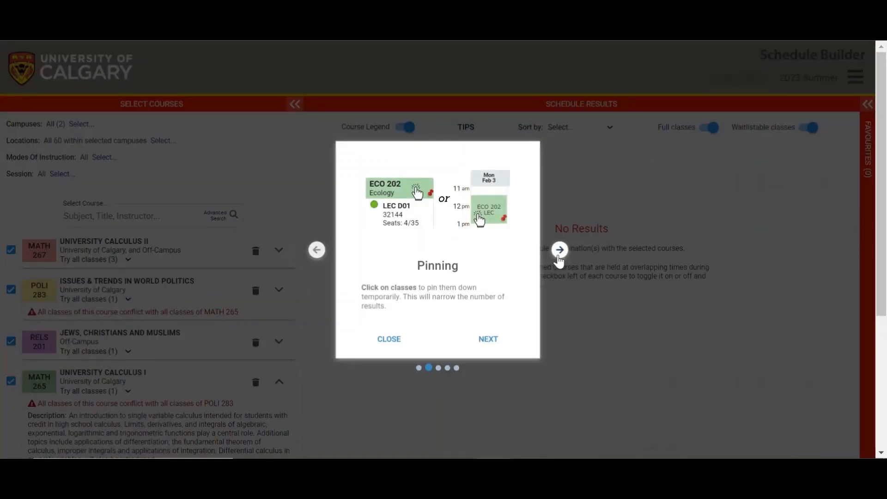
left_click(561, 253)
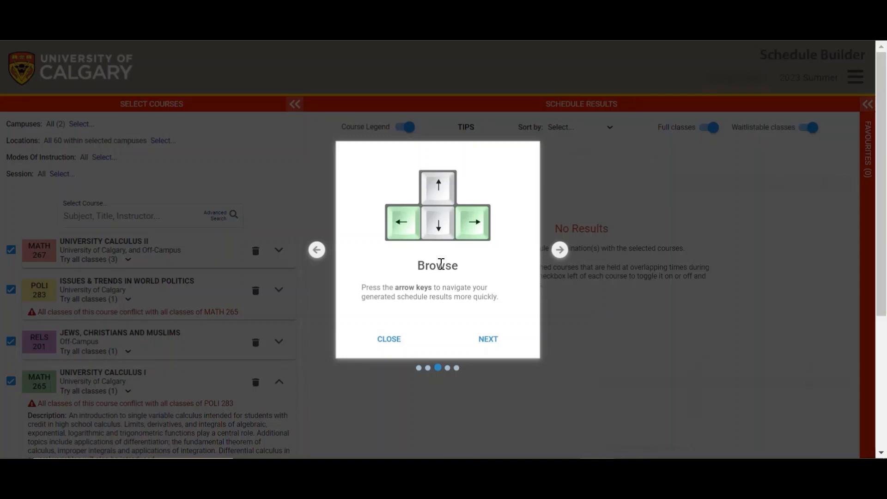
left_click(392, 341)
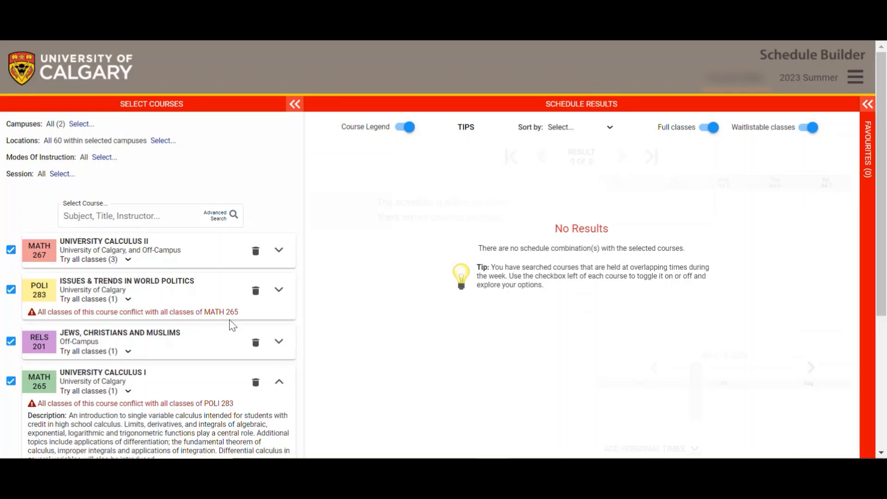
scroll(204, 305, "down", 2)
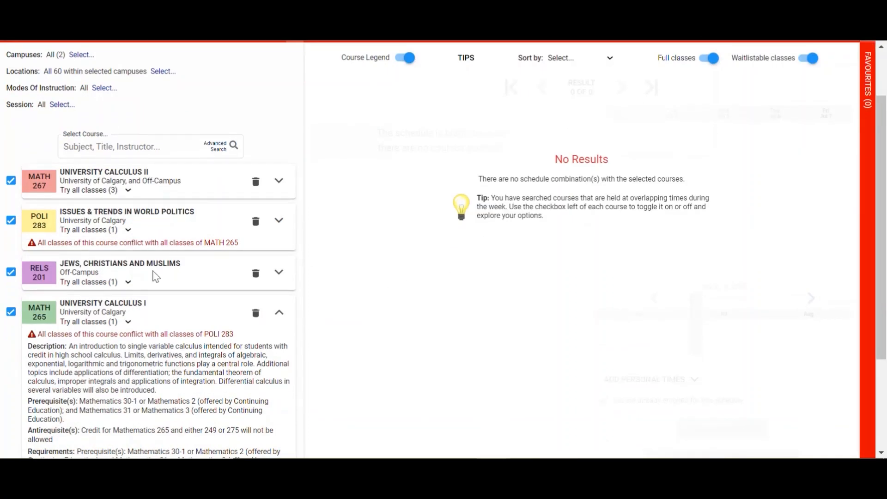
Remove MATH 265 from the selected courses and add ECON 203, Principles of Macroeconomics
scroll(70, 315, "down", 1)
scroll(69, 314, "down", 1)
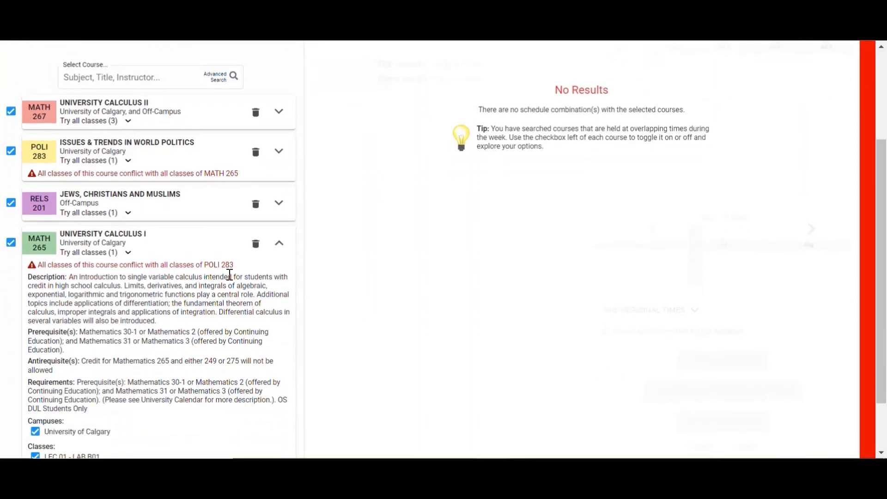
left_click(255, 245)
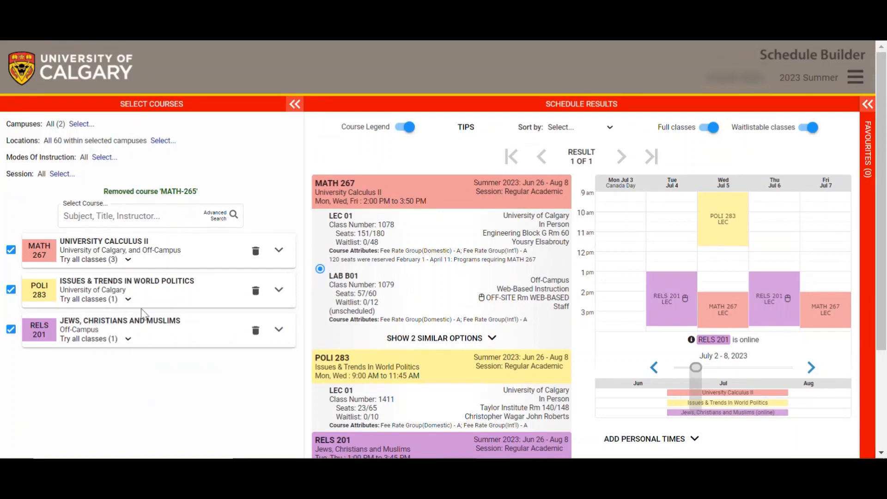
left_click(150, 218)
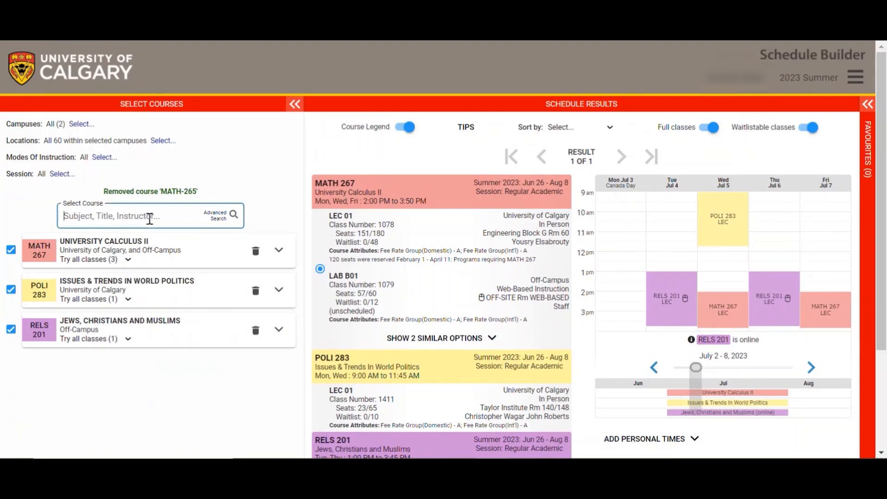
type("ECON 203")
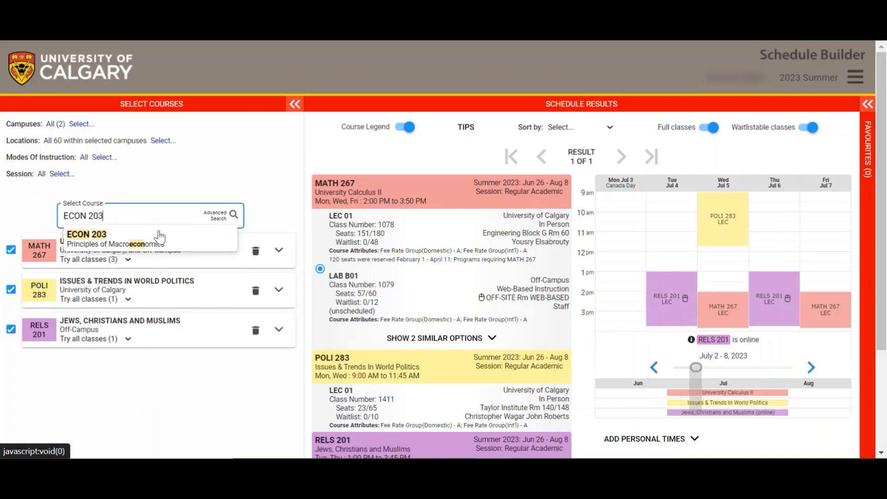
left_click(159, 234)
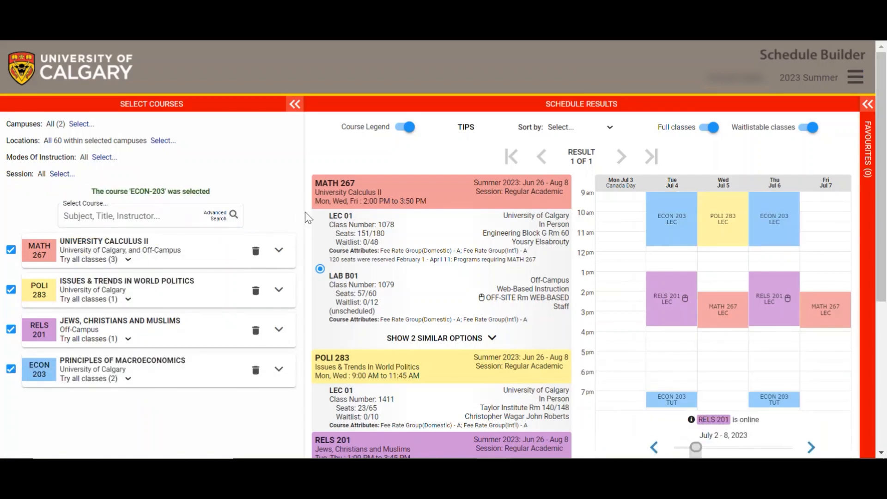
scroll(292, 195, "down", 2)
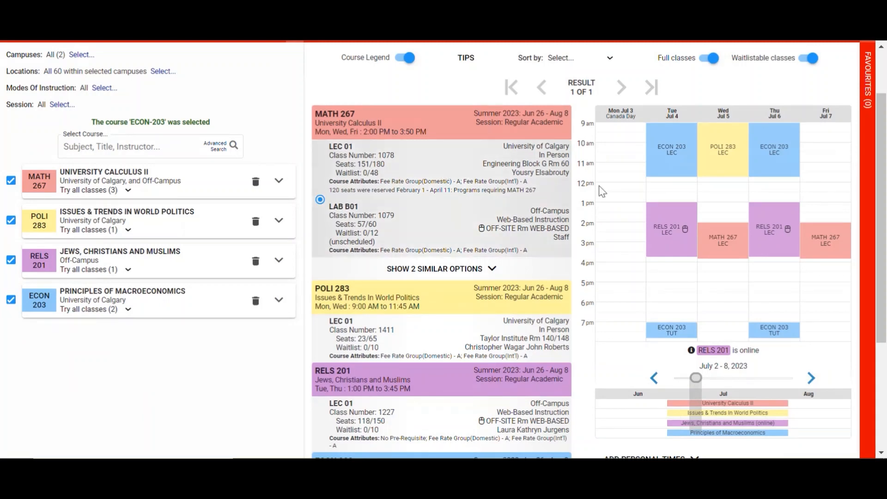
scroll(279, 115, "up", 2)
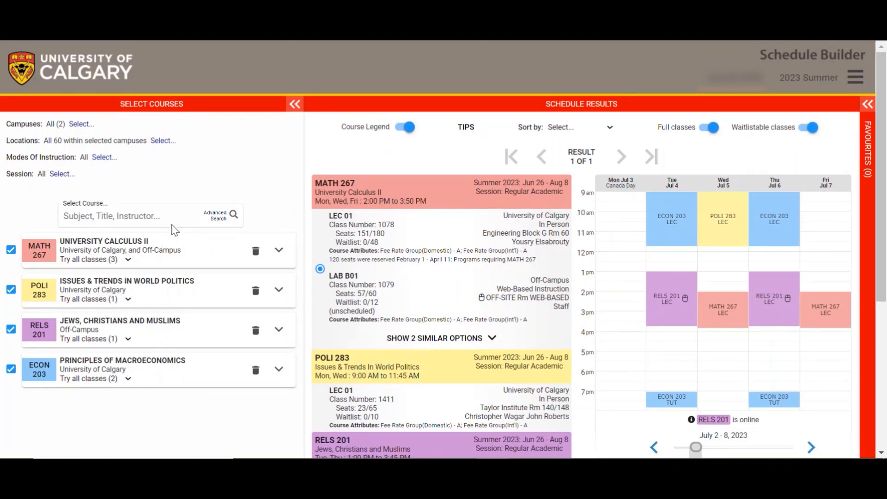
Exclude MATH 267 from the schedule results, check the remaining timetable, and include the course again
left_click(8, 252)
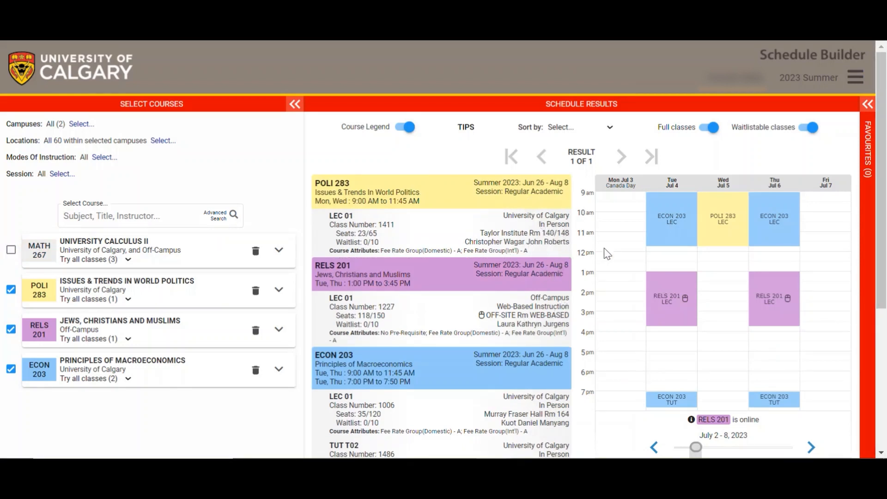
scroll(666, 235, "down", 2)
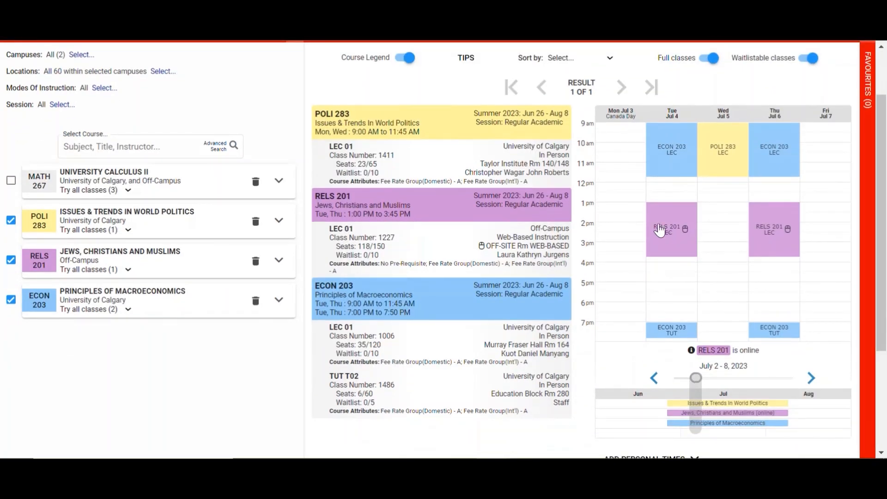
left_click(10, 180)
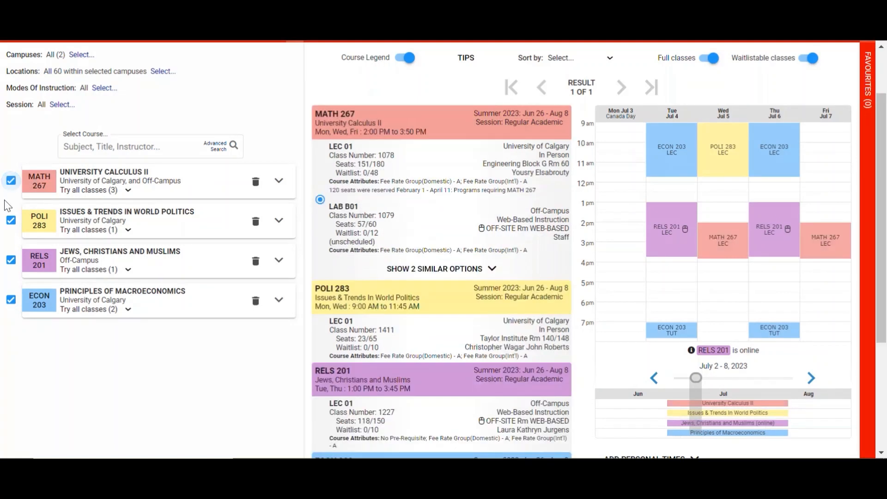
Exclude RELS 201 from the schedule results while keeping it in the course list, and look over the resulting timetable
left_click(11, 260)
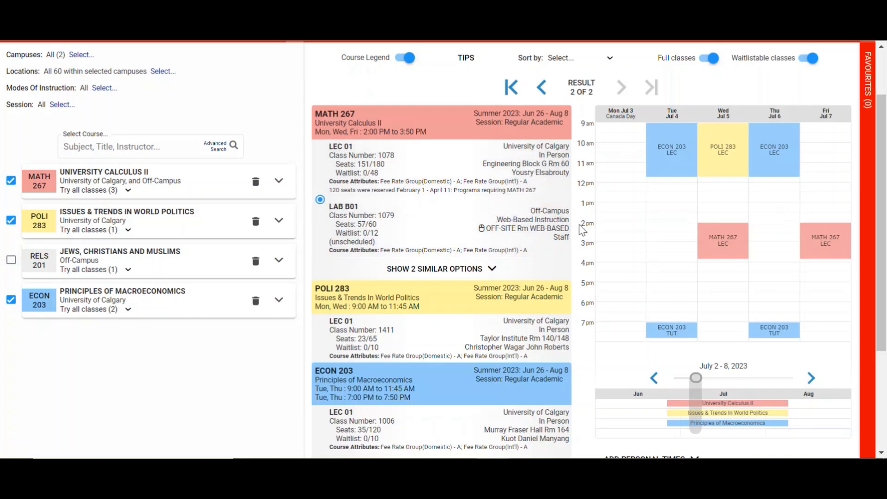
scroll(583, 230, "up", 3)
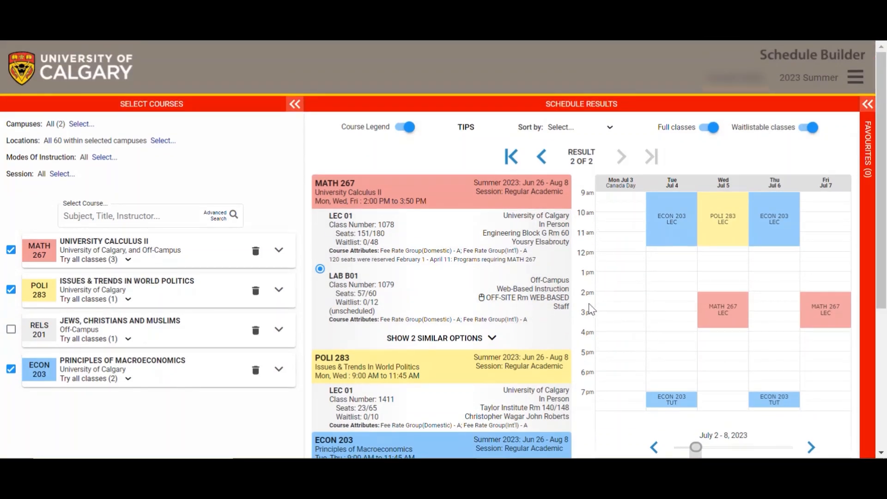
scroll(597, 303, "down", 3)
scroll(615, 311, "up", 3)
scroll(614, 311, "down", 3)
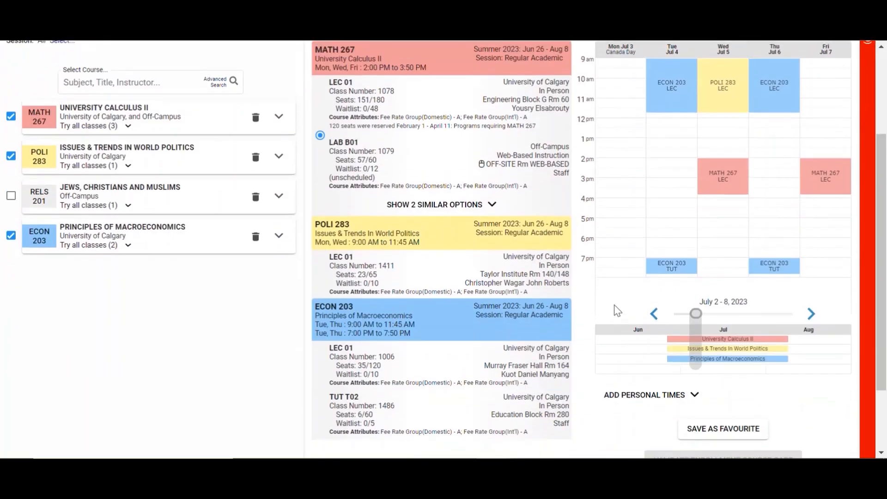
scroll(613, 306, "up", 3)
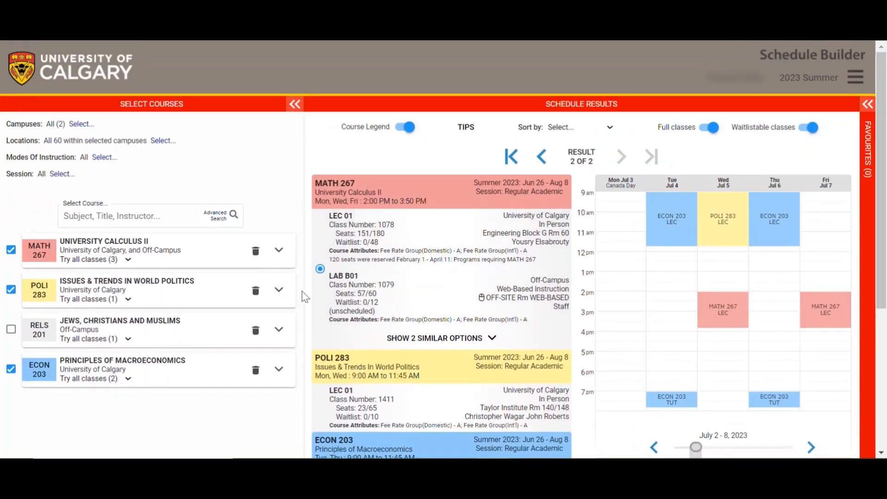
Sort the schedule results by Mornings
scroll(469, 231, "down", 2)
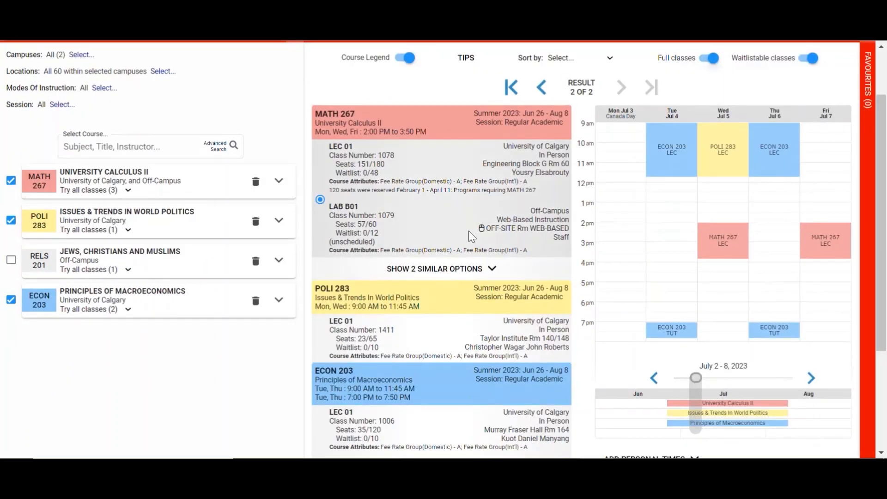
scroll(472, 229, "up", 2)
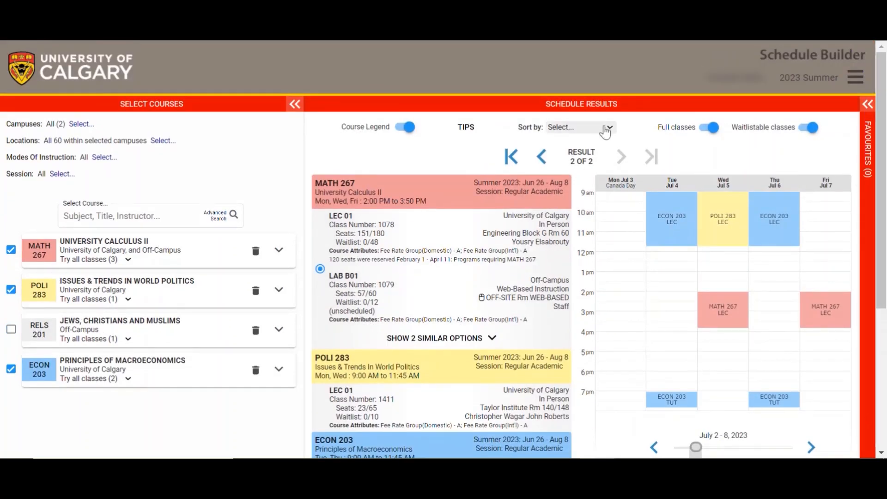
left_click(569, 130)
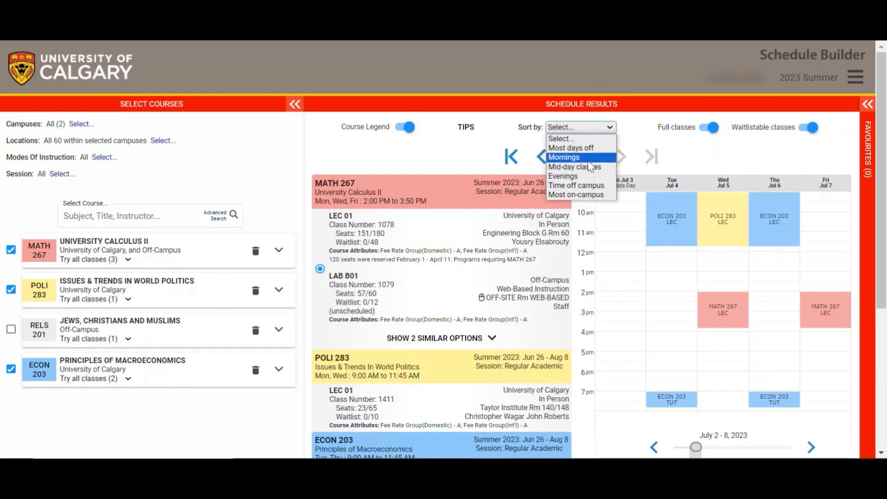
left_click(572, 157)
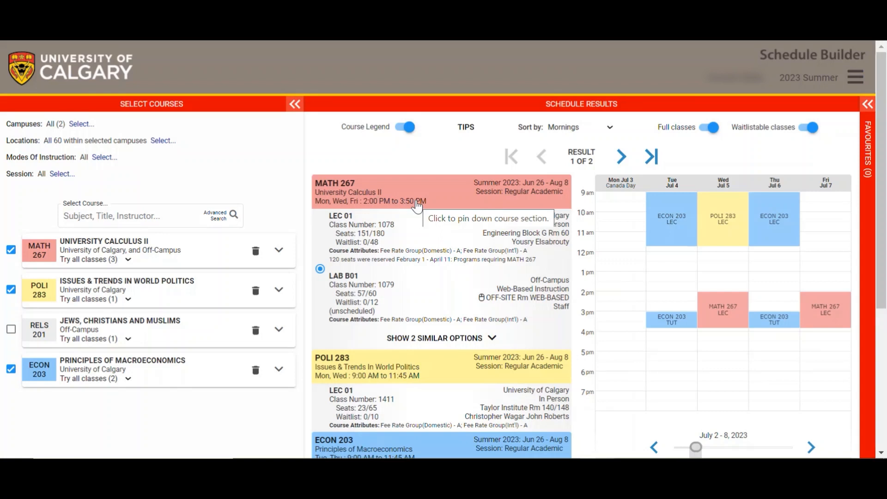
Block personal time from 1 PM to 4 PM on Tuesday and Wednesday in the calendar, and check for class overlaps
left_click(671, 257)
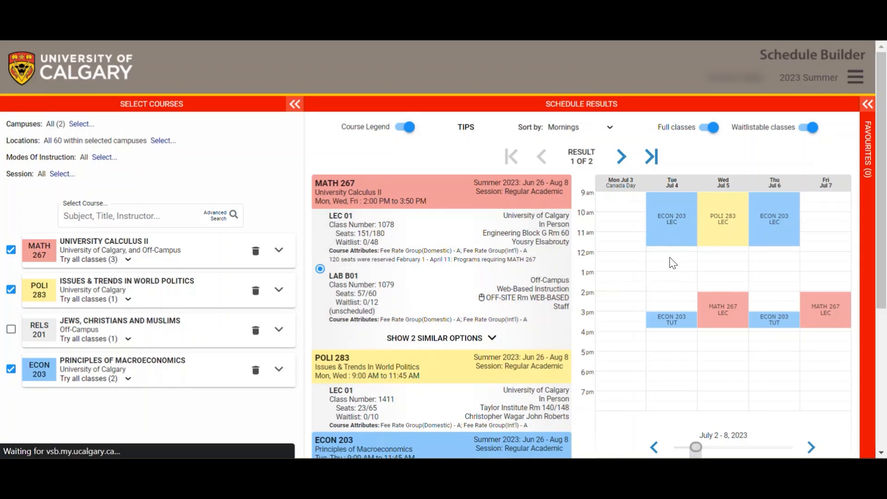
left_click_drag(668, 258, 672, 303)
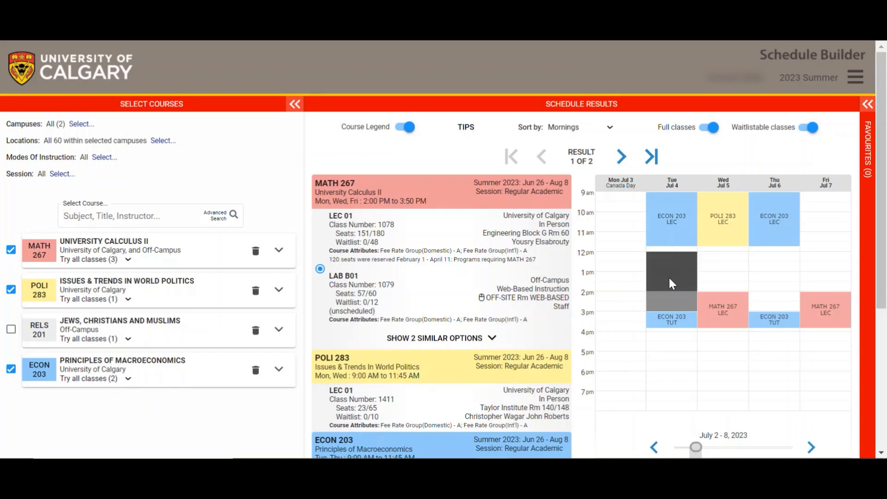
left_click(673, 298)
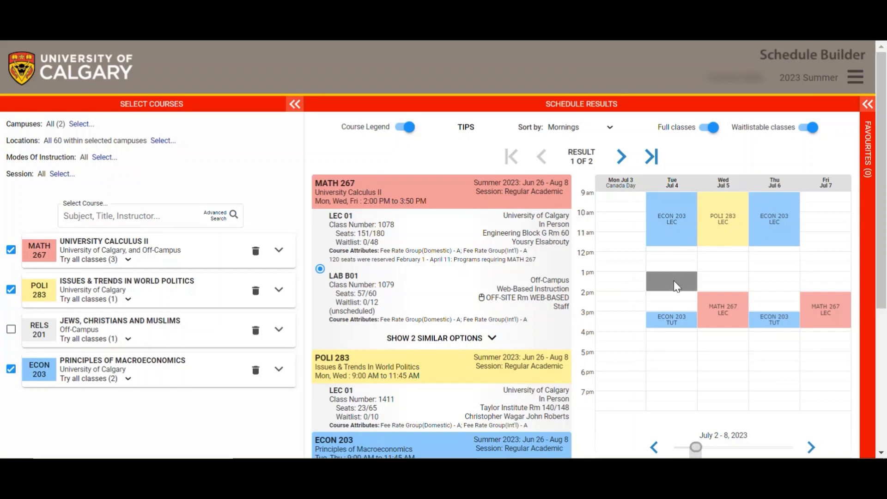
left_click_drag(674, 281, 681, 334)
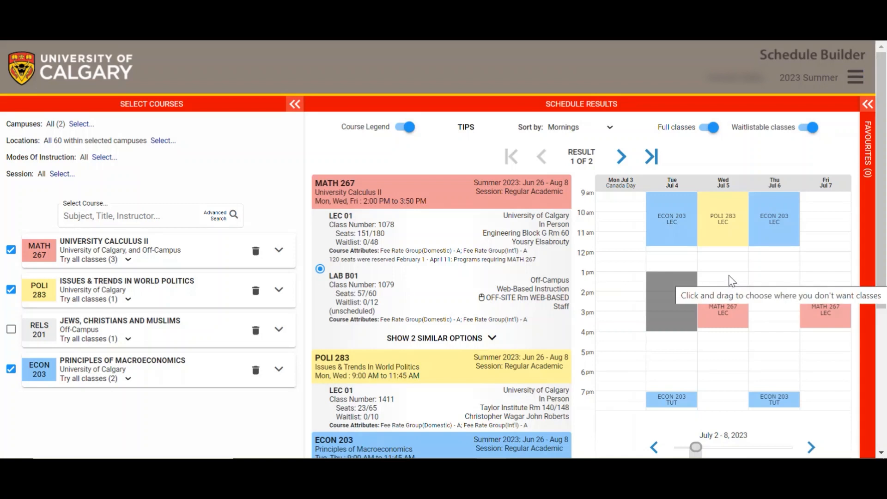
left_click_drag(730, 278, 731, 325)
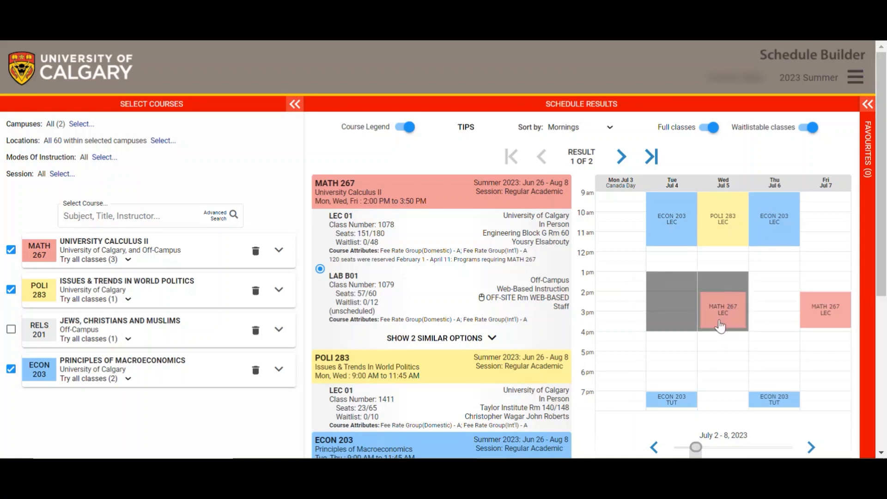
scroll(722, 327, "down", 2)
scroll(722, 326, "down", 5)
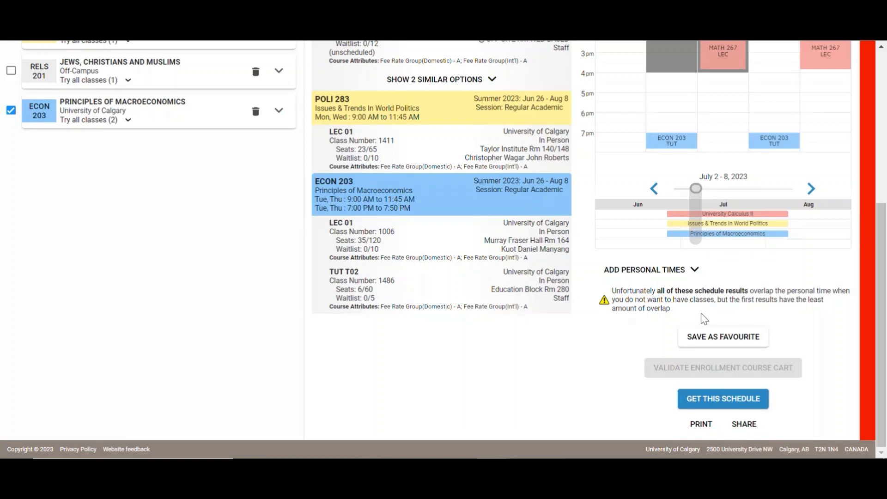
Remove the Tuesday and Wednesday personal time blocks from the calendar
scroll(707, 278, "up", 3)
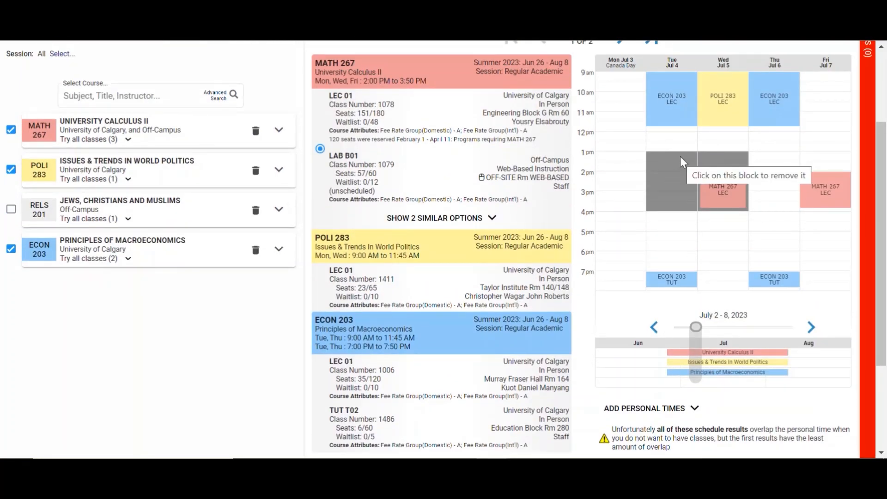
left_click_drag(681, 158, 680, 203)
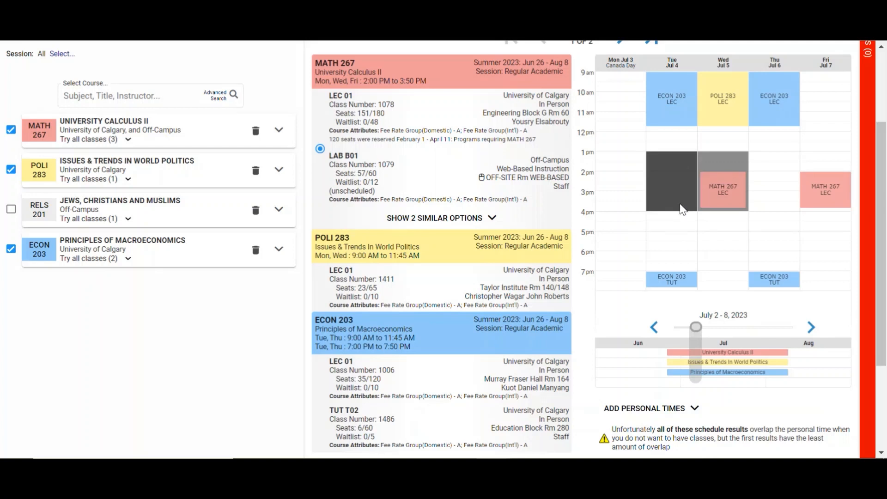
left_click_drag(712, 156, 713, 210)
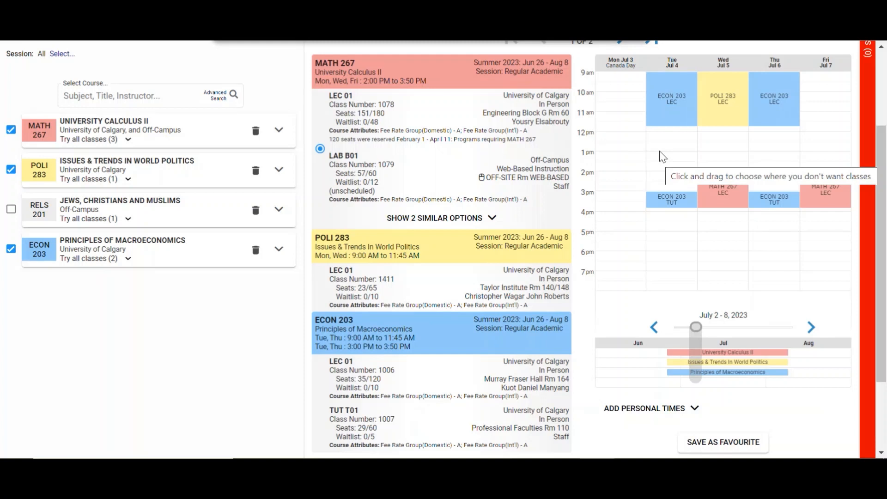
Pin the ECON 203 LEC 01 - TUT T01 section in the calendar and unpin it
left_click(665, 111)
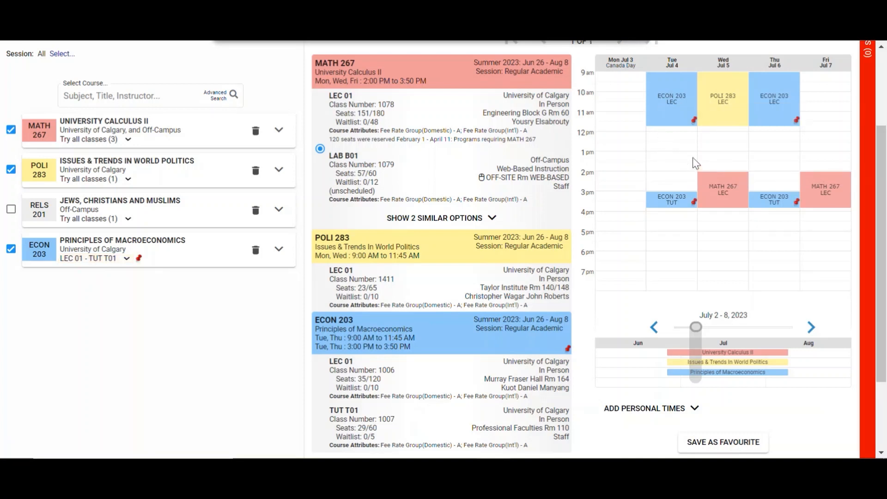
left_click(668, 125)
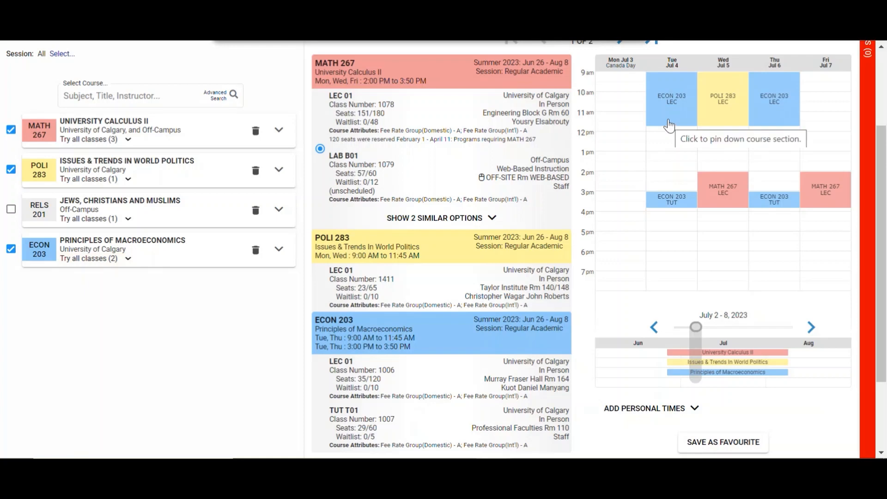
Save the current schedule with MATH 267, POLI 283 and ECON 203 as a favourite
scroll(349, 134, "up", 1)
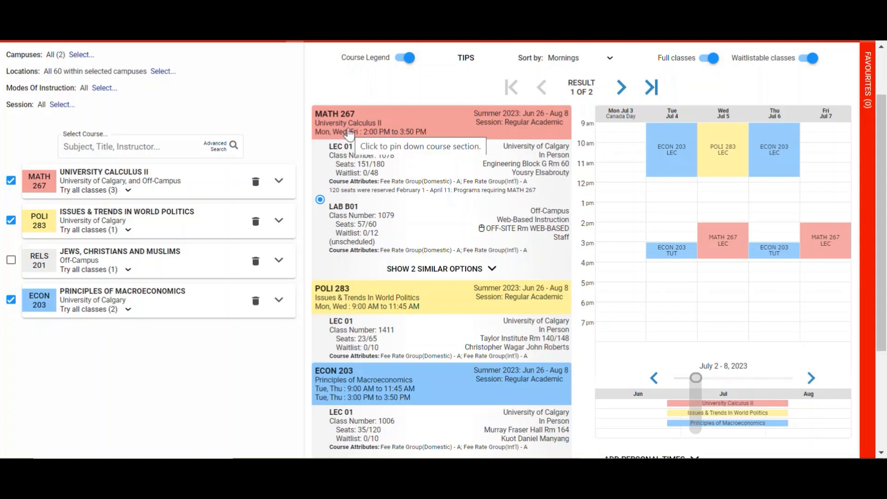
scroll(842, 333, "down", 3)
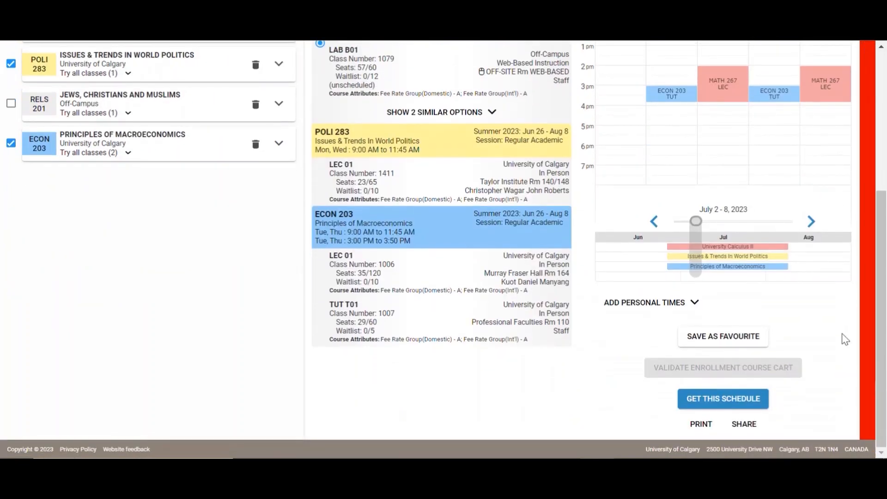
left_click(756, 344)
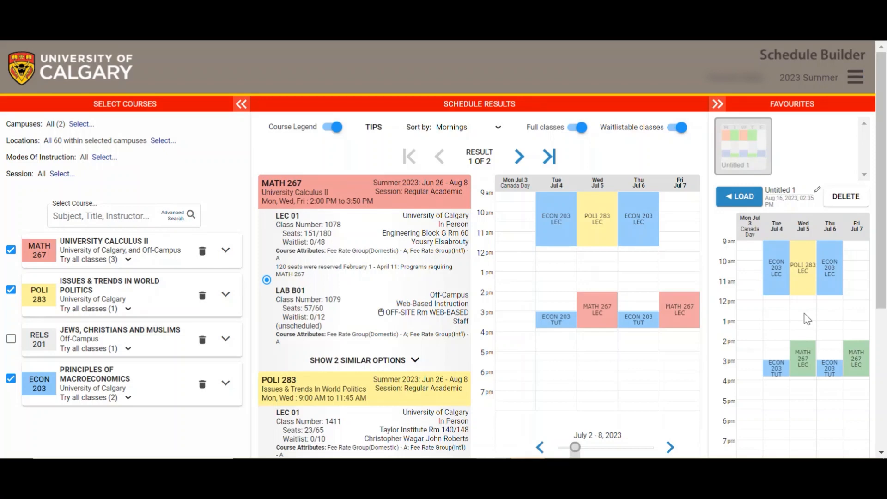
scroll(807, 319, "down", 2)
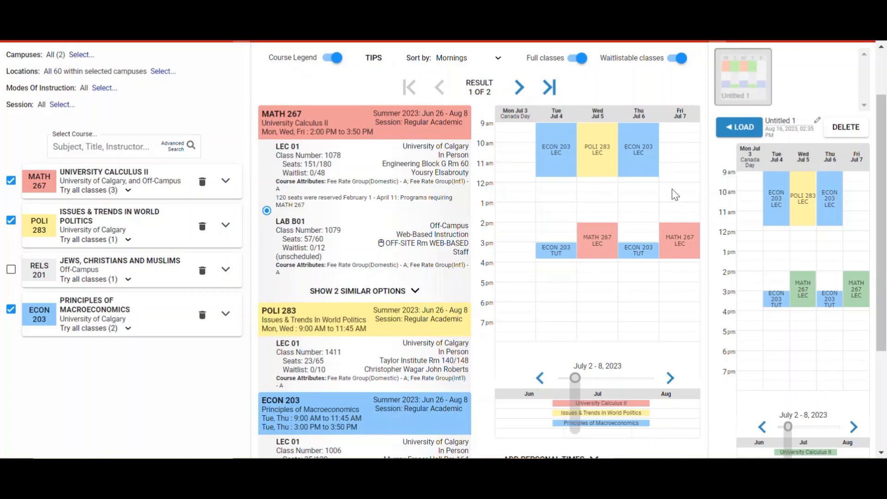
scroll(630, 230, "down", 3)
scroll(631, 232, "down", 1)
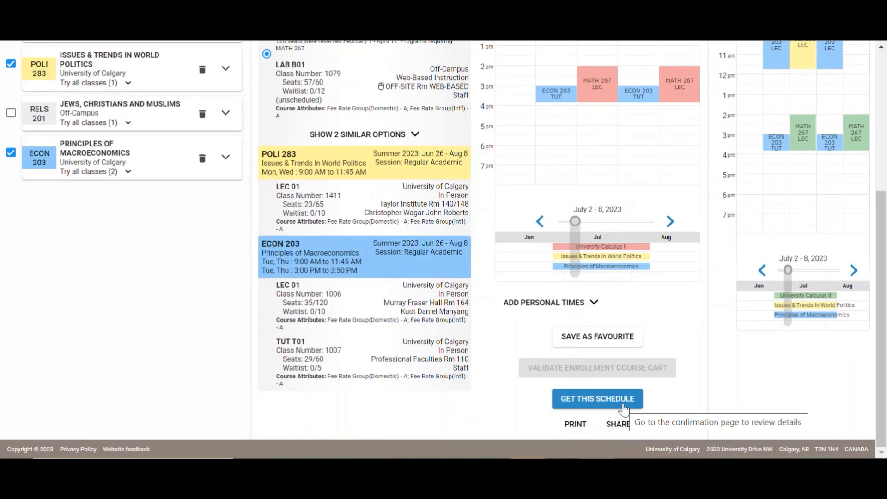
scroll(508, 365, "up", 5)
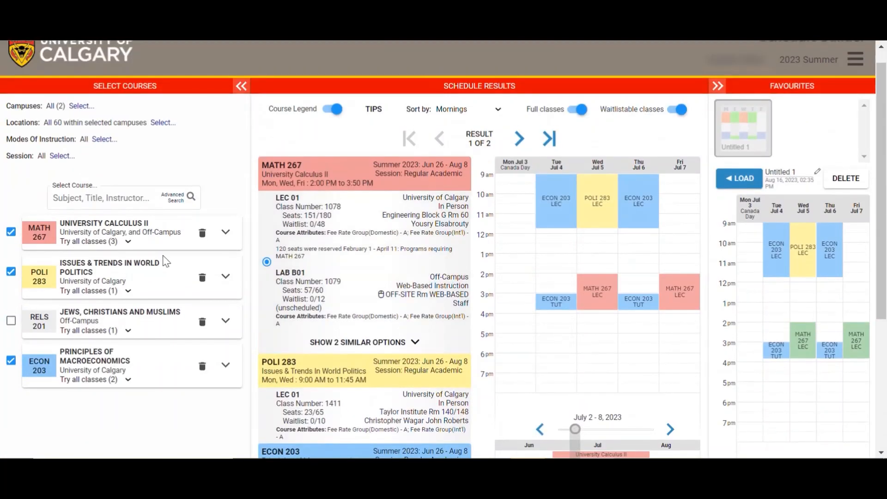
Expand the MATH 267 course details and review its description, prerequisites, campuses and classes alongside the schedule results
left_click(225, 232)
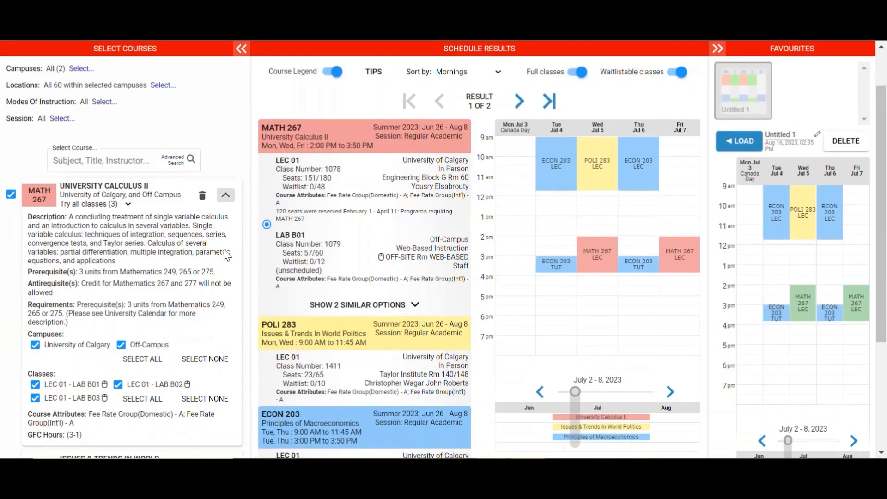
scroll(224, 240, "down", 2)
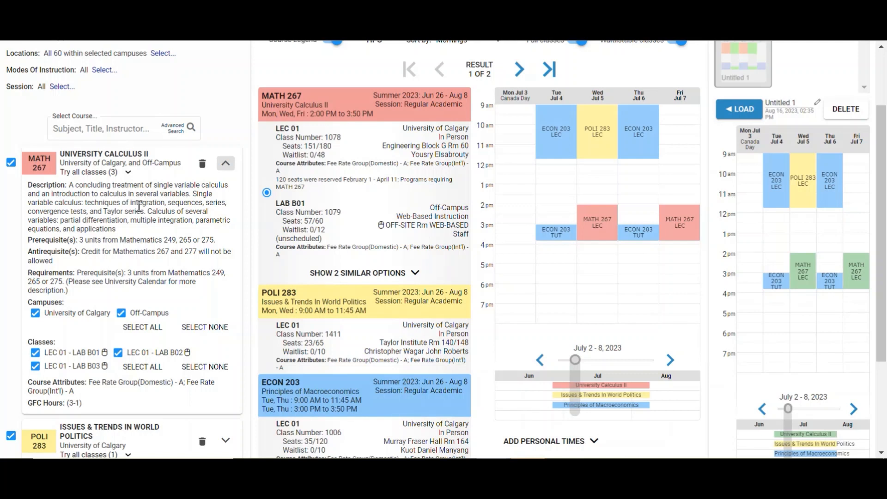
scroll(521, 279, "down", 3)
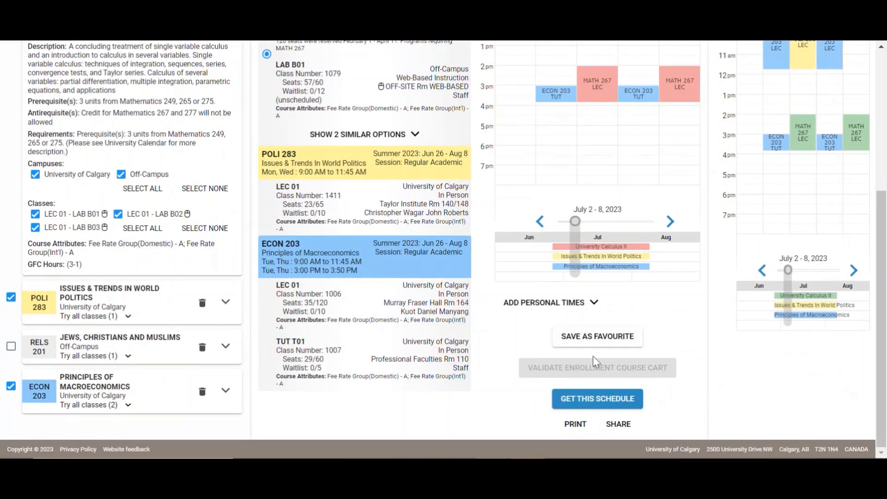
scroll(273, 229, "up", 5)
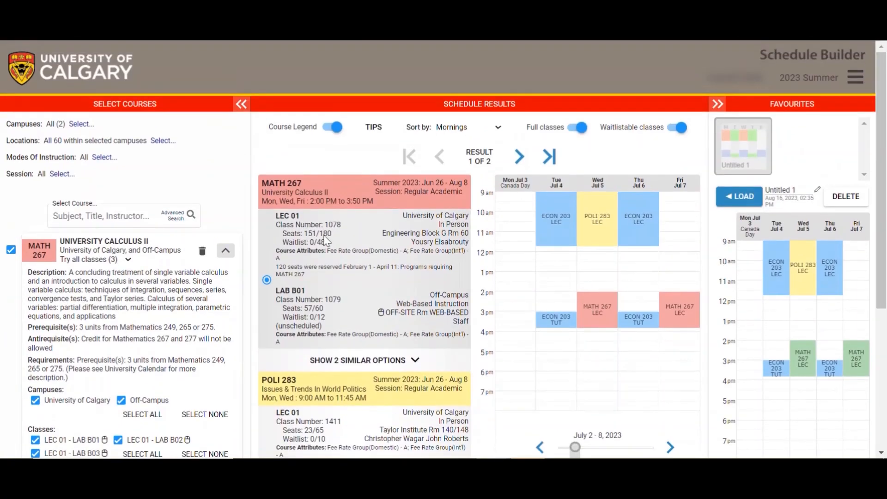
scroll(290, 276, "down", 1)
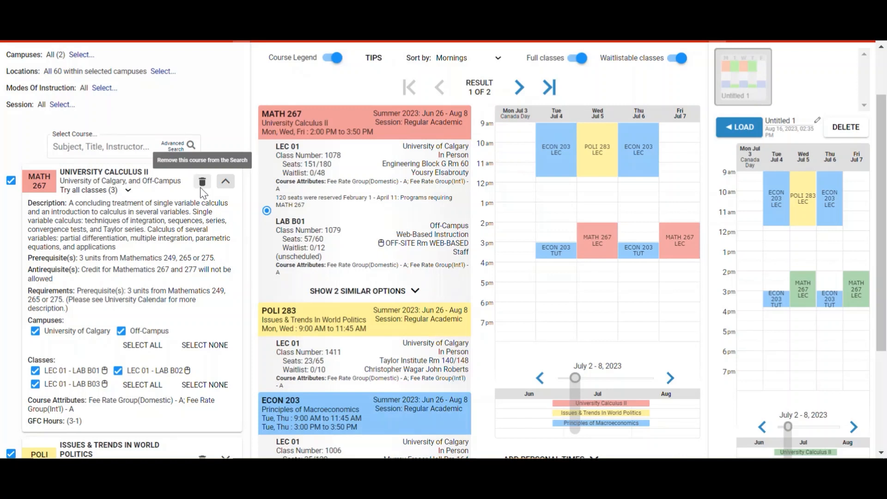
Generate a share link for the current schedule, select the whole link, and close the sharing dialog
scroll(204, 177, "down", 1)
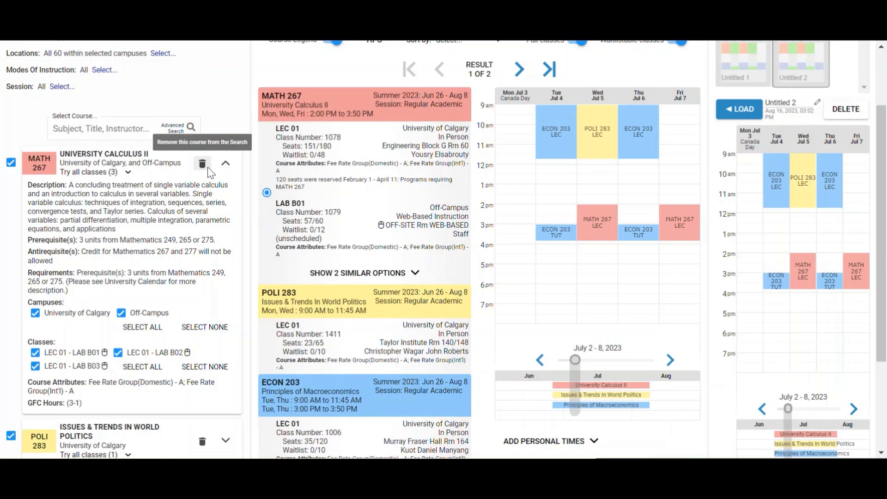
scroll(644, 409, "down", 3)
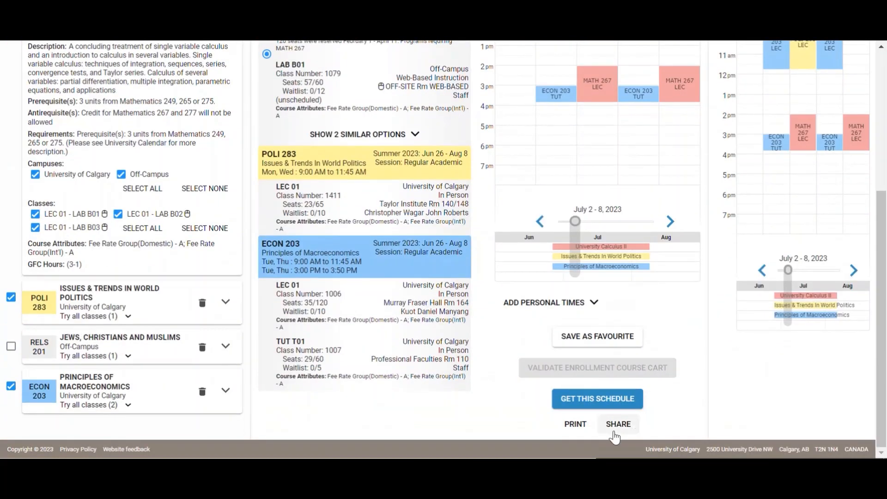
left_click(617, 426)
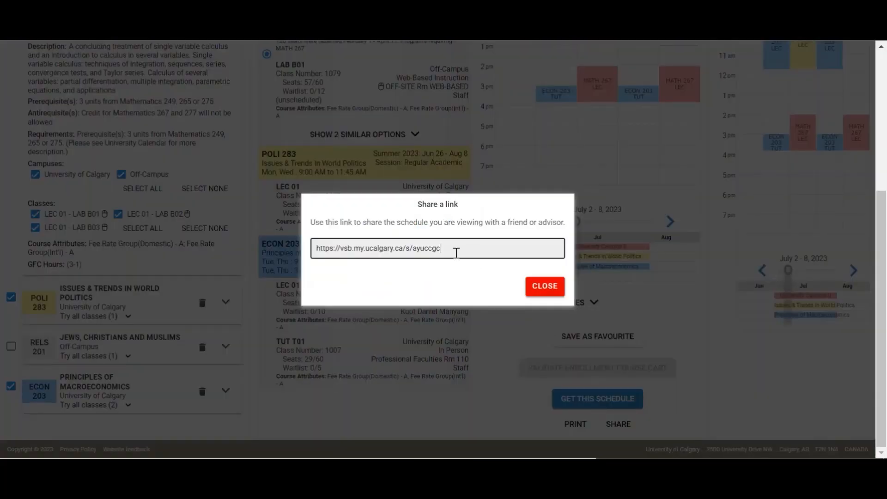
left_click_drag(455, 249, 309, 250)
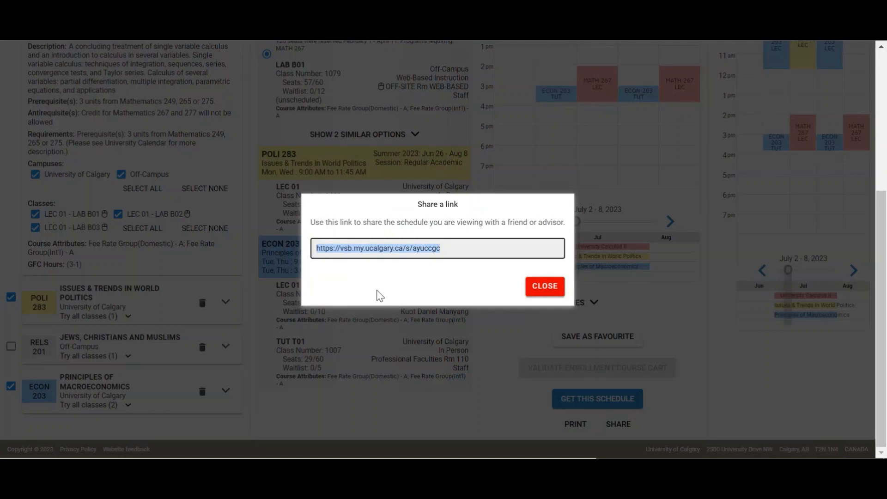
left_click(536, 288)
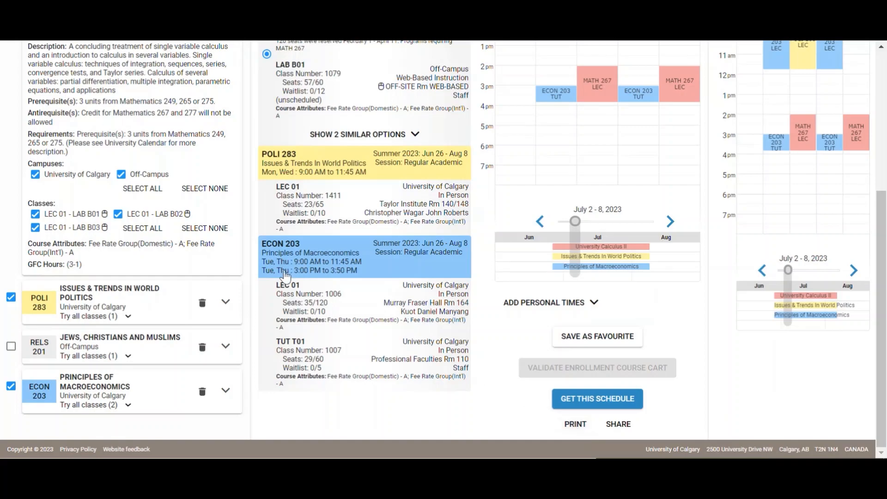
scroll(285, 276, "up", 3)
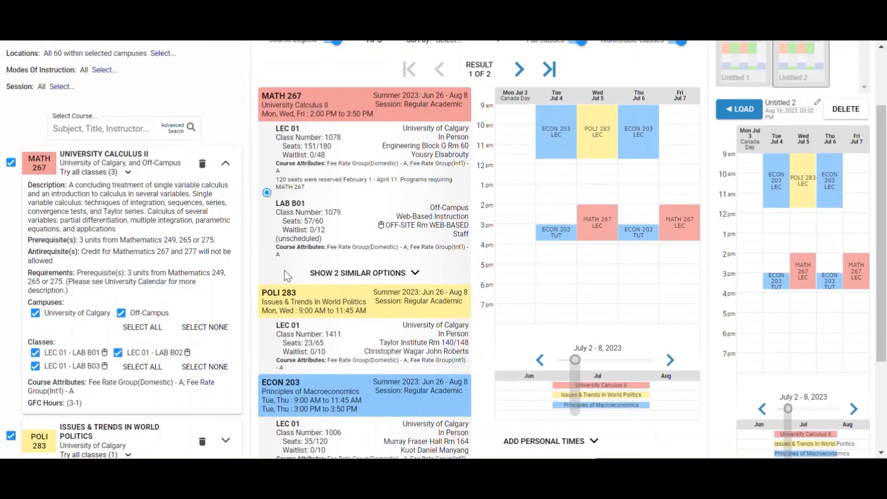